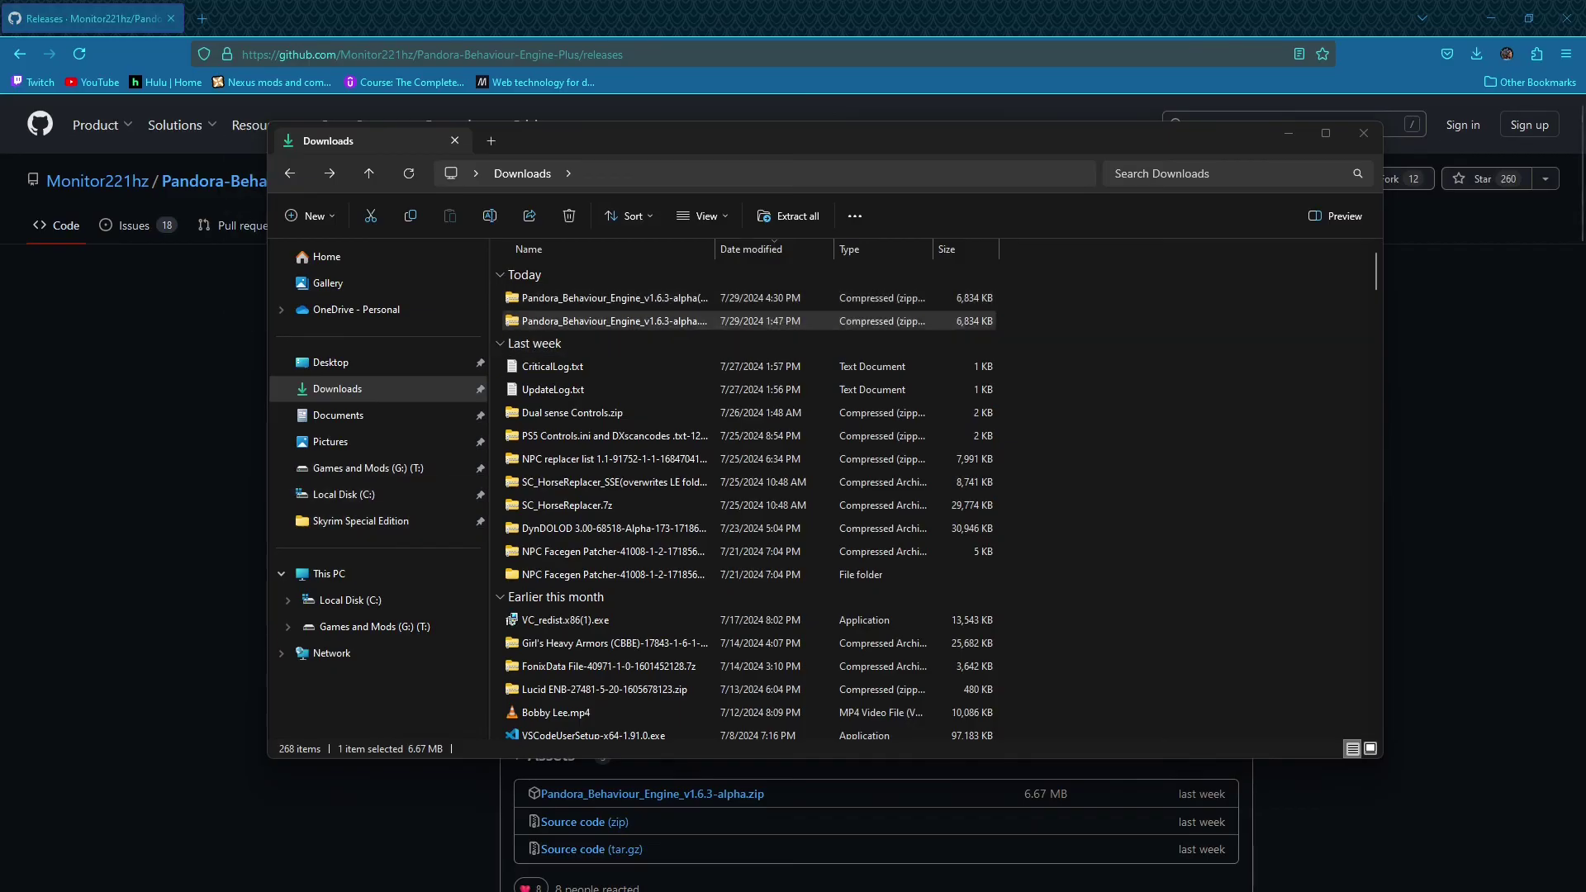
Minimize the Downloads folder and go back to the Pandora-Behaviour-Engine-Plus repository page
key(super+Down)
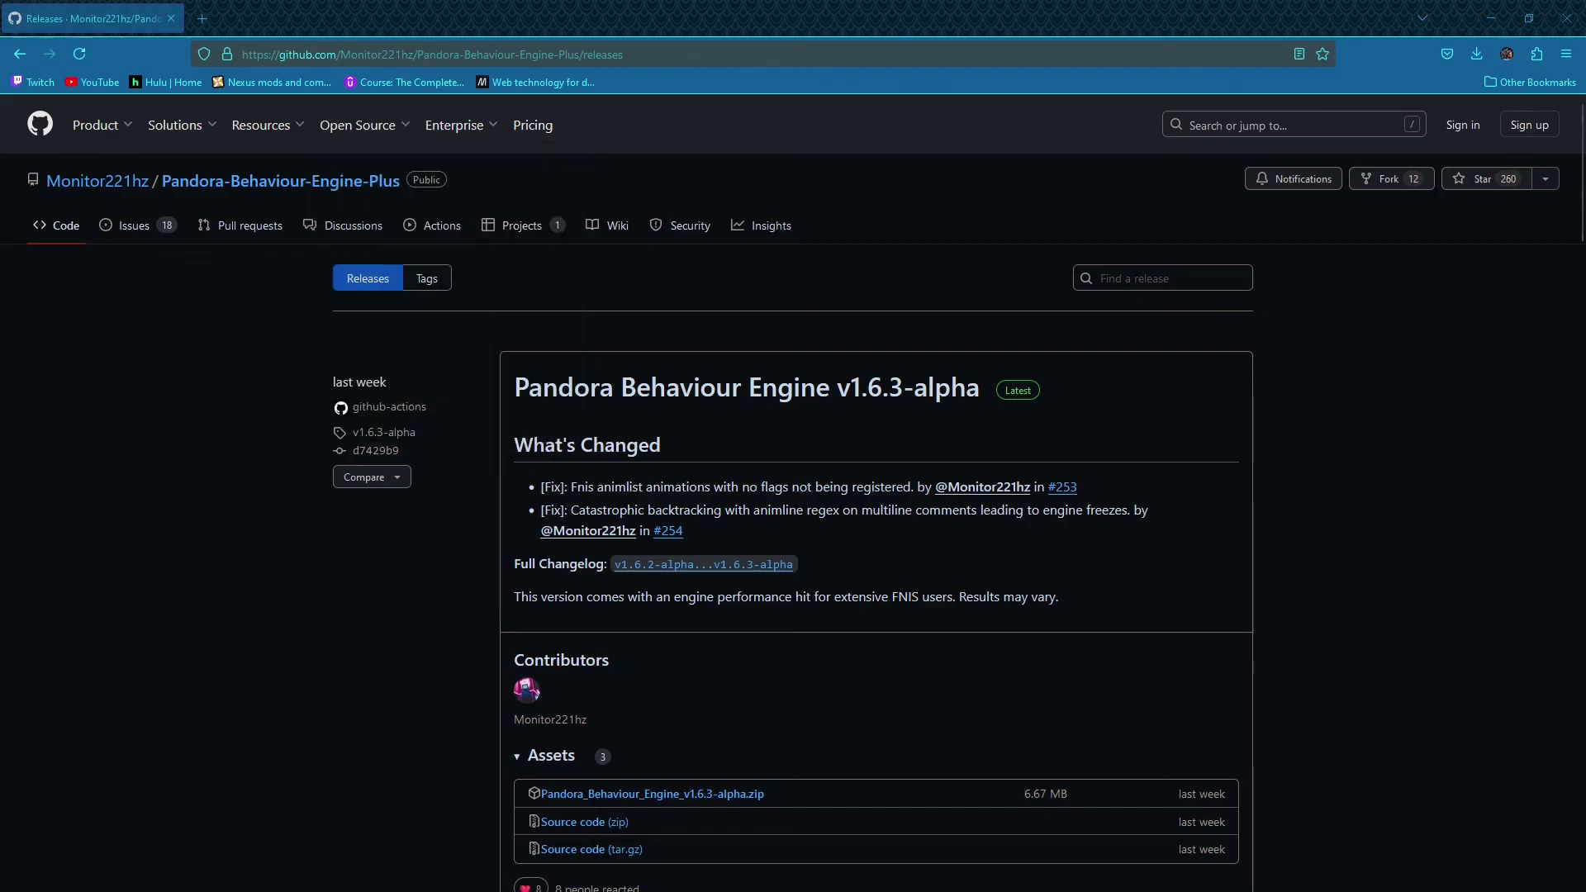
key(alt+Left)
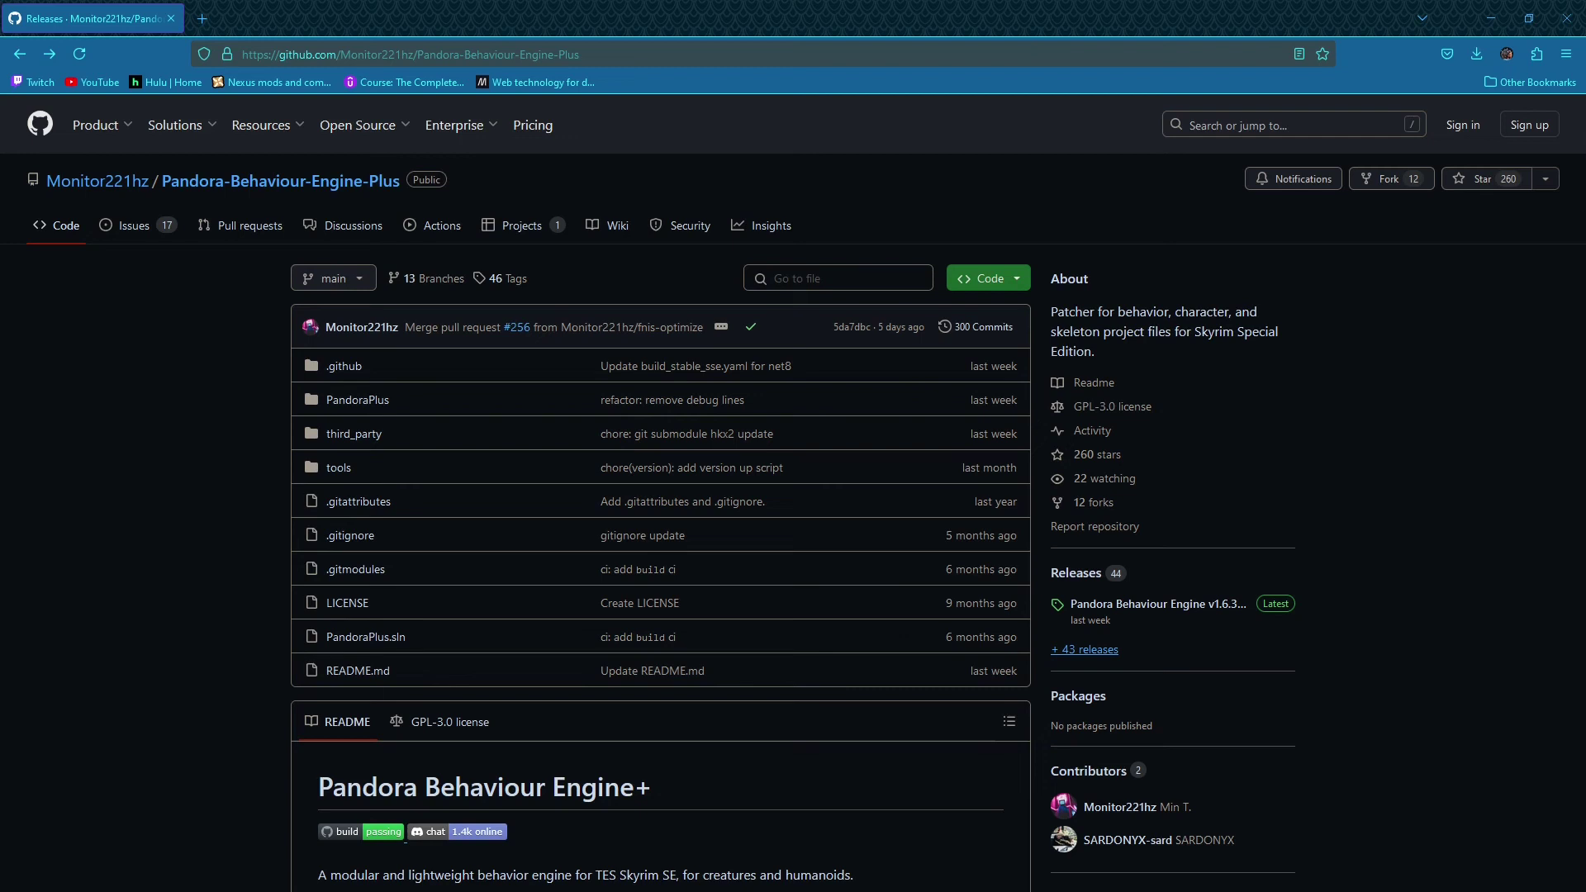
Download Pandora_Behaviour_Engine_v1.6.3-alpha.zip from Releases and place the Downloads folder over the page
click(1085, 650)
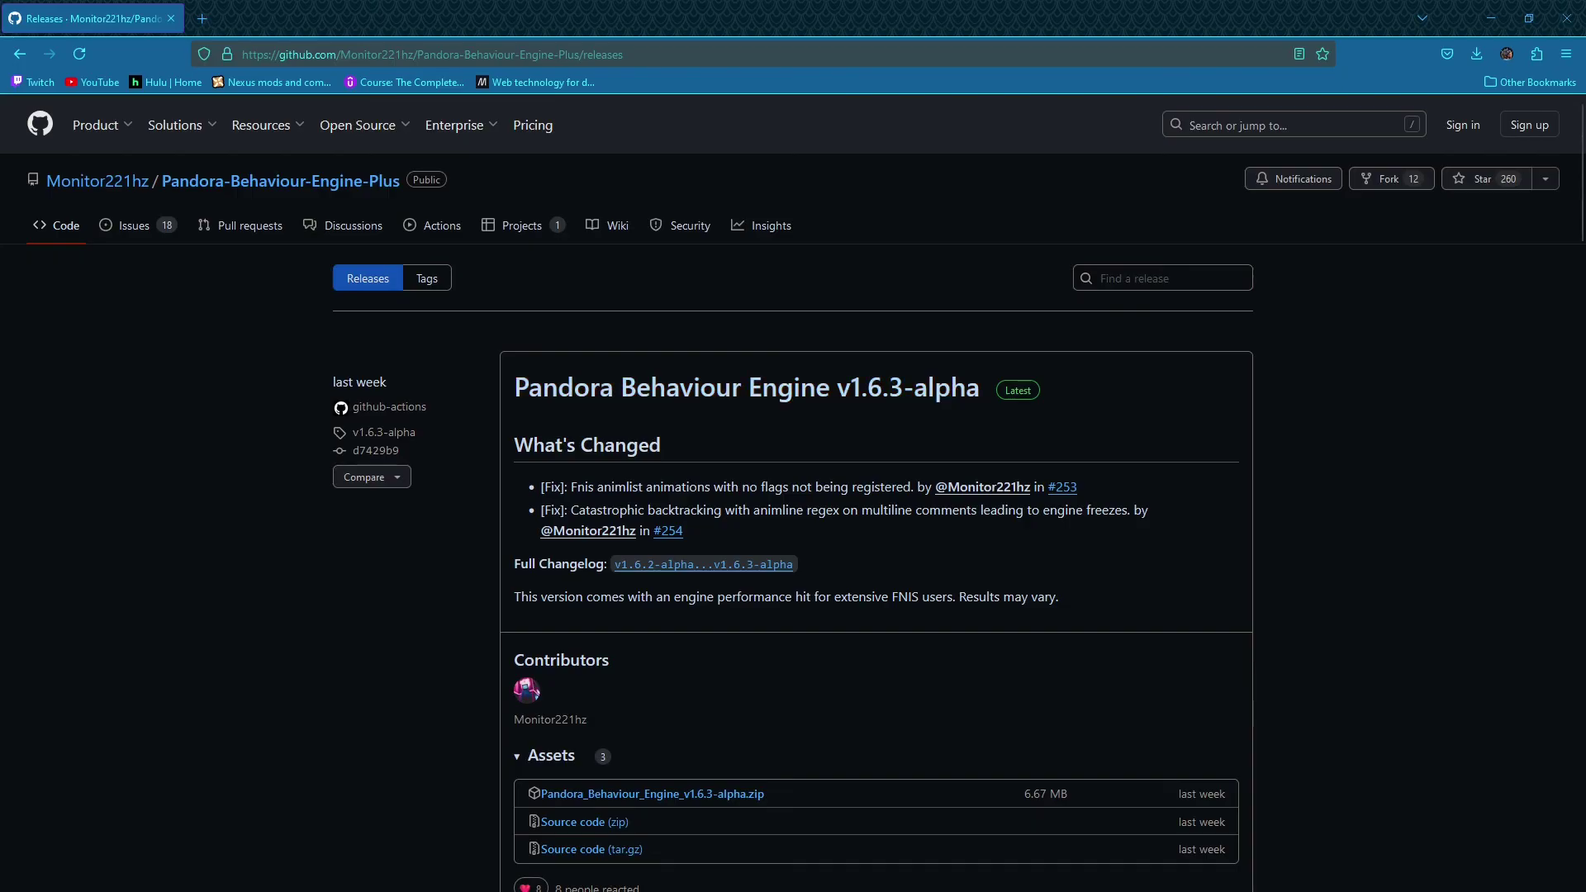
scroll(794, 497, down, 5)
scroll(794, 496, down, 2)
scroll(794, 497, down, 5)
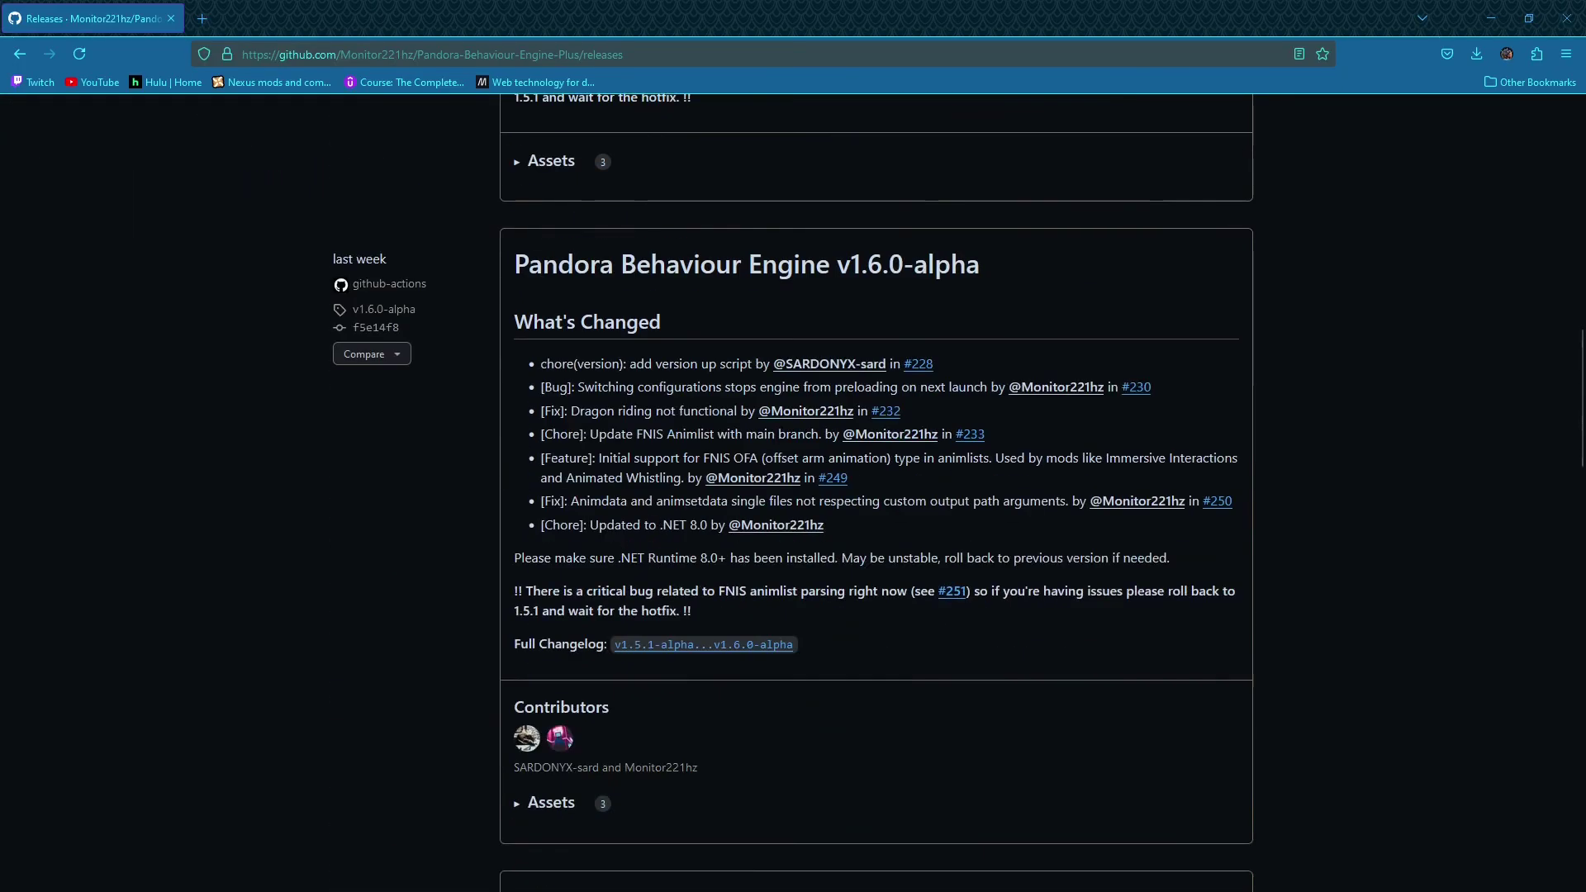
scroll(794, 496, down, 3)
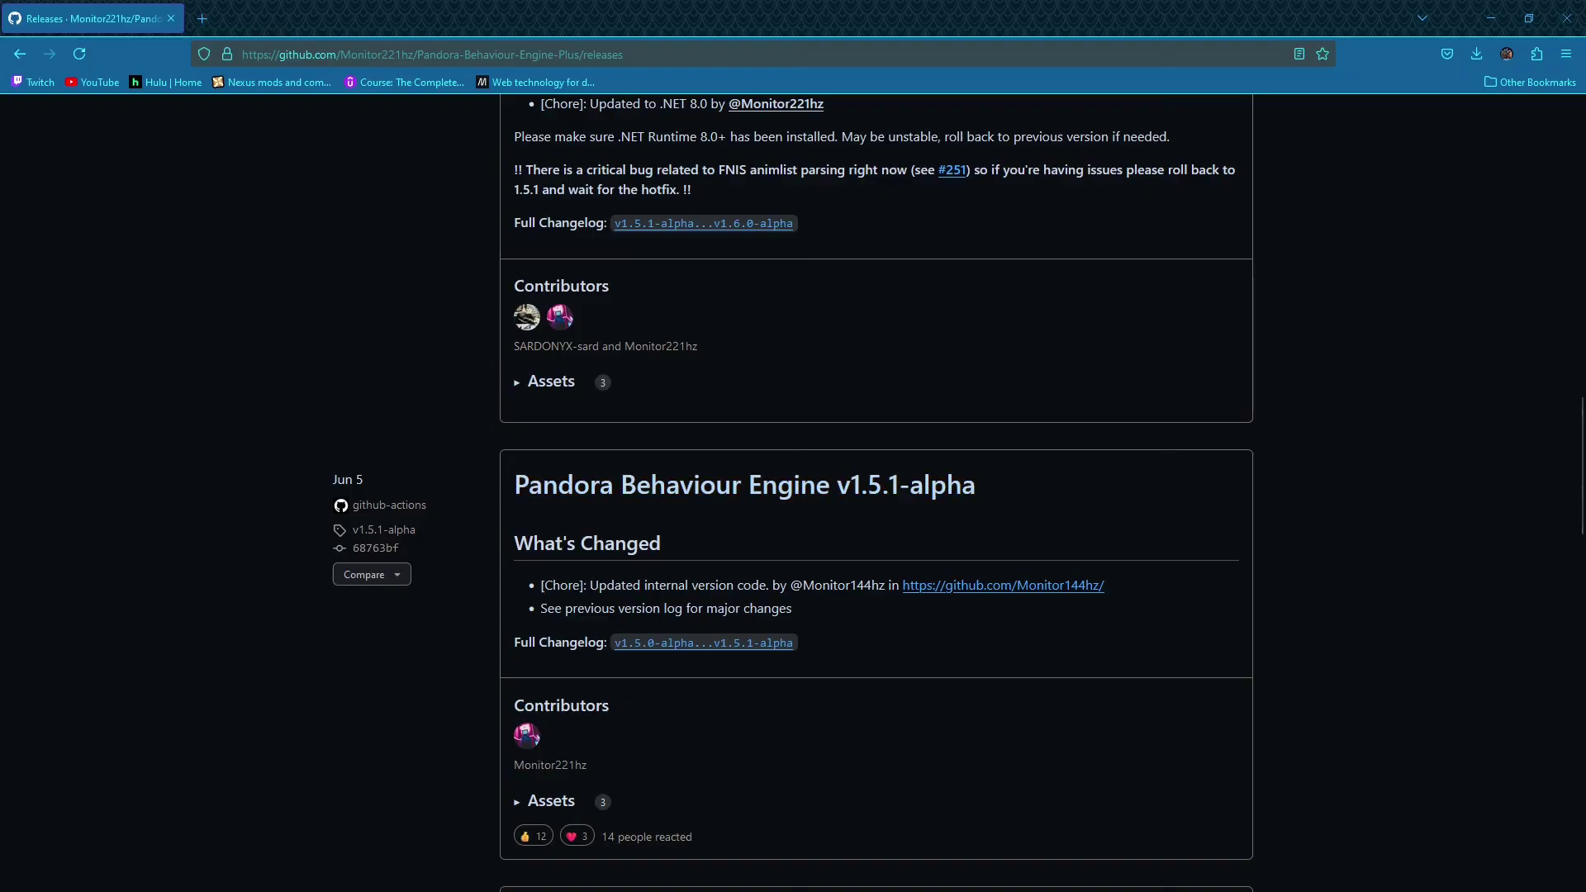
scroll(794, 496, up, 5)
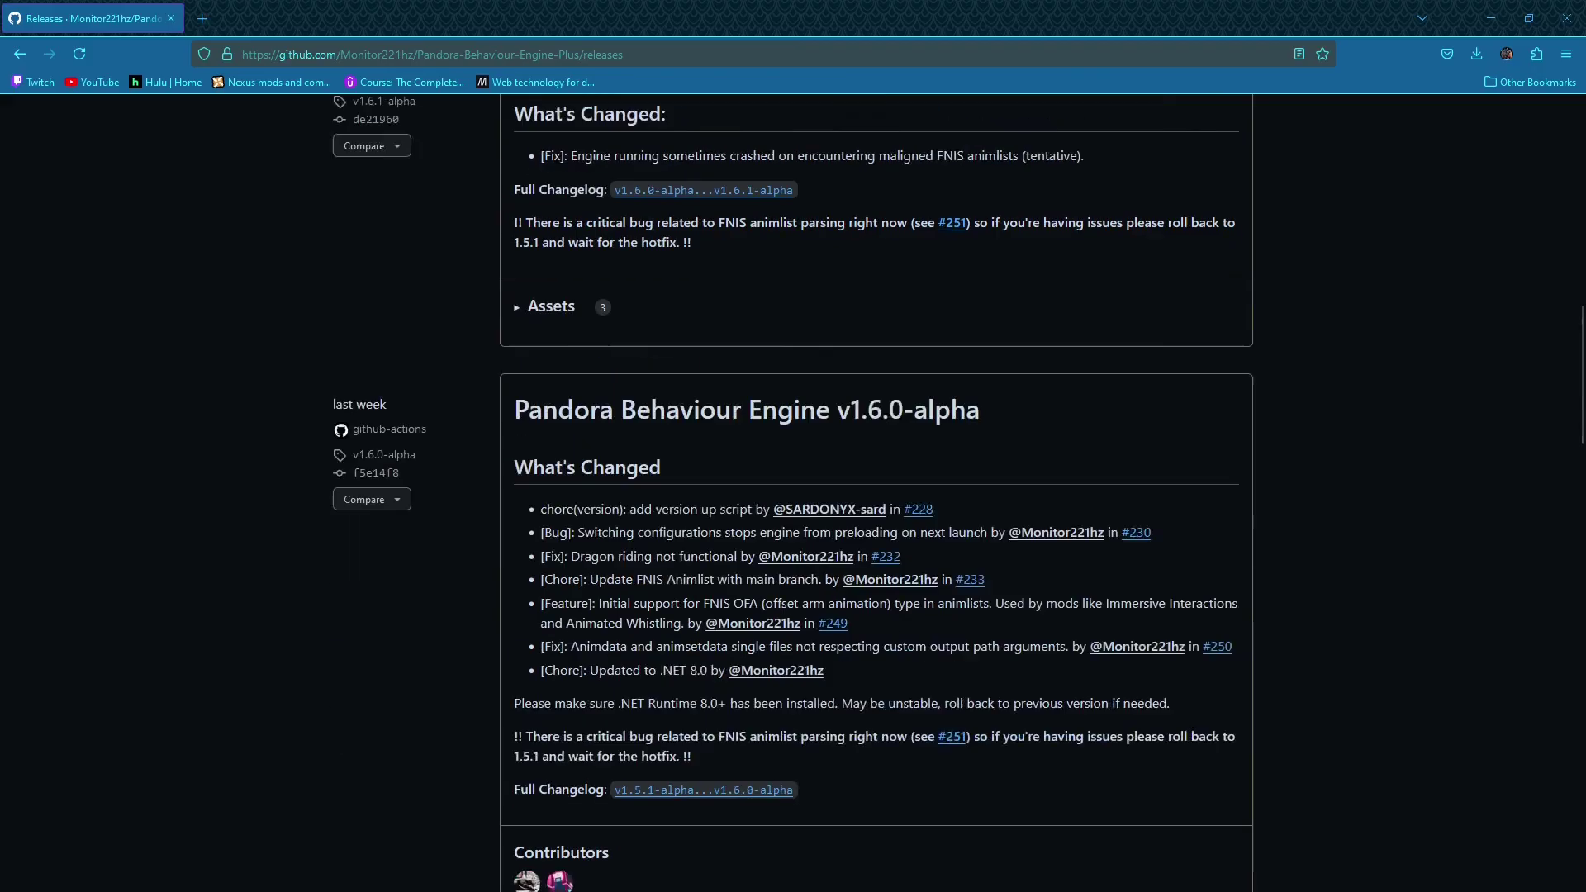
scroll(794, 496, up, 5)
scroll(793, 496, up, 3)
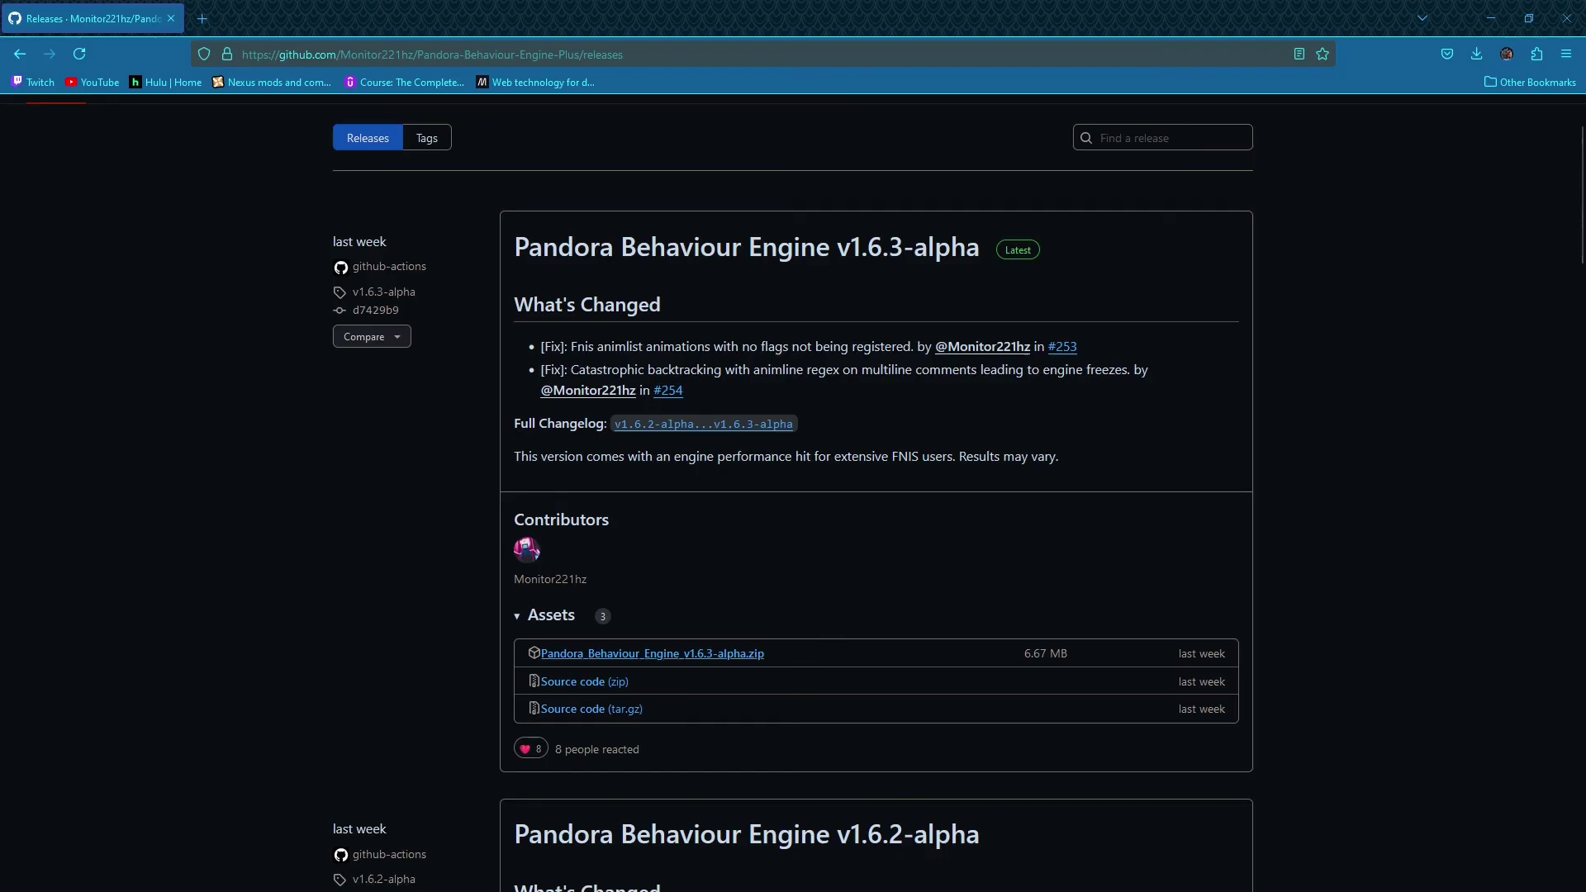
click(662, 653)
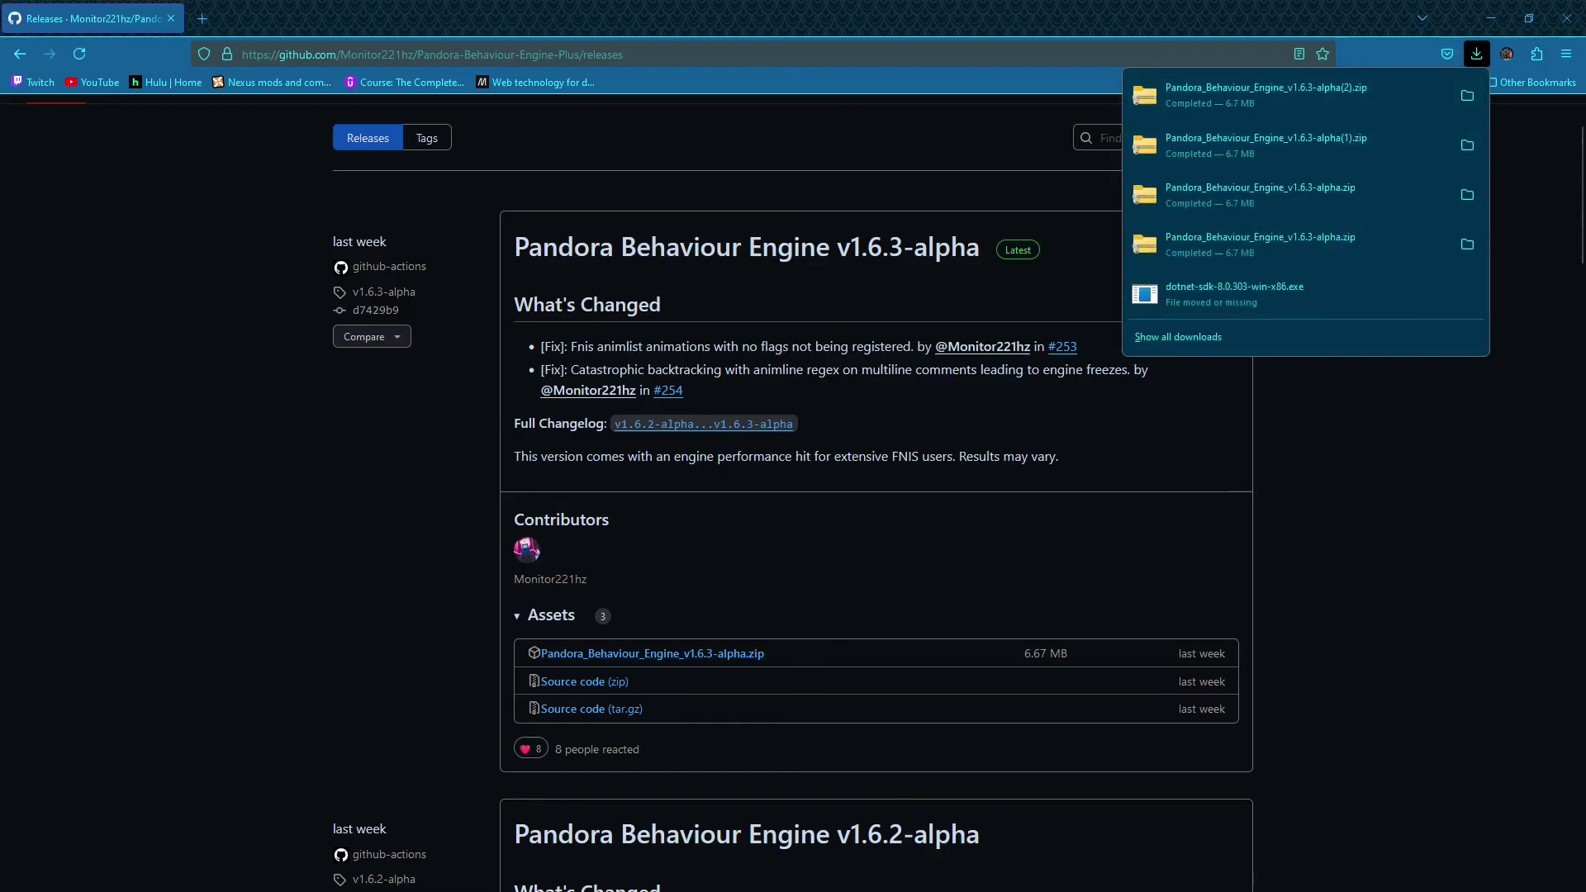
key(Escape)
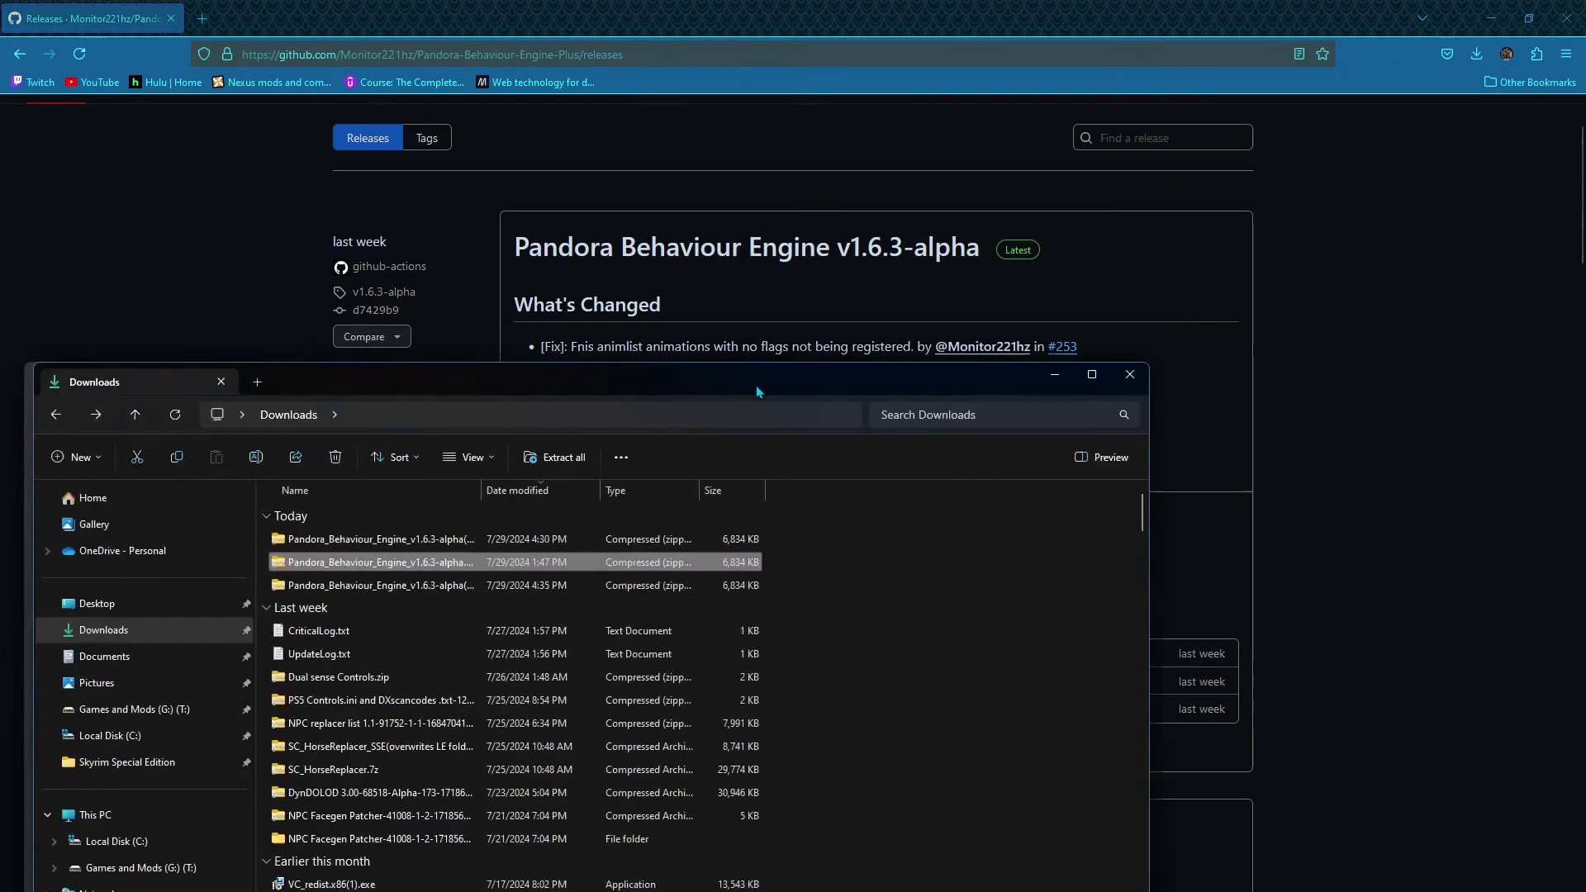
drag(756, 372, 949, 174)
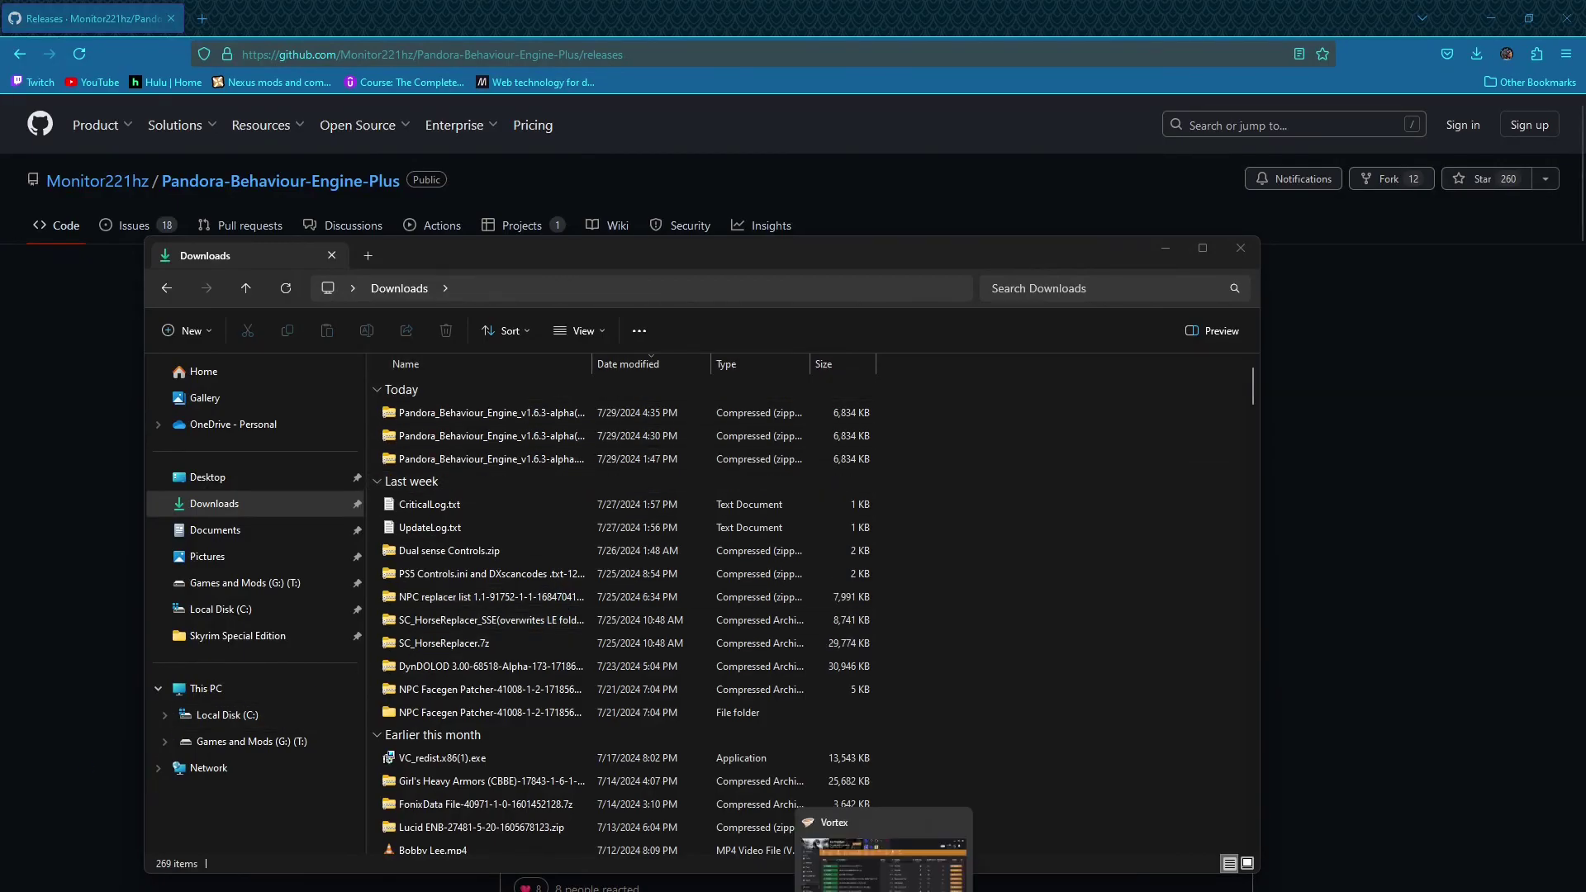
With Vortex and Downloads both up, drag the Pandora v1.6.3-alpha zip onto Vortex's drop area
click(883, 853)
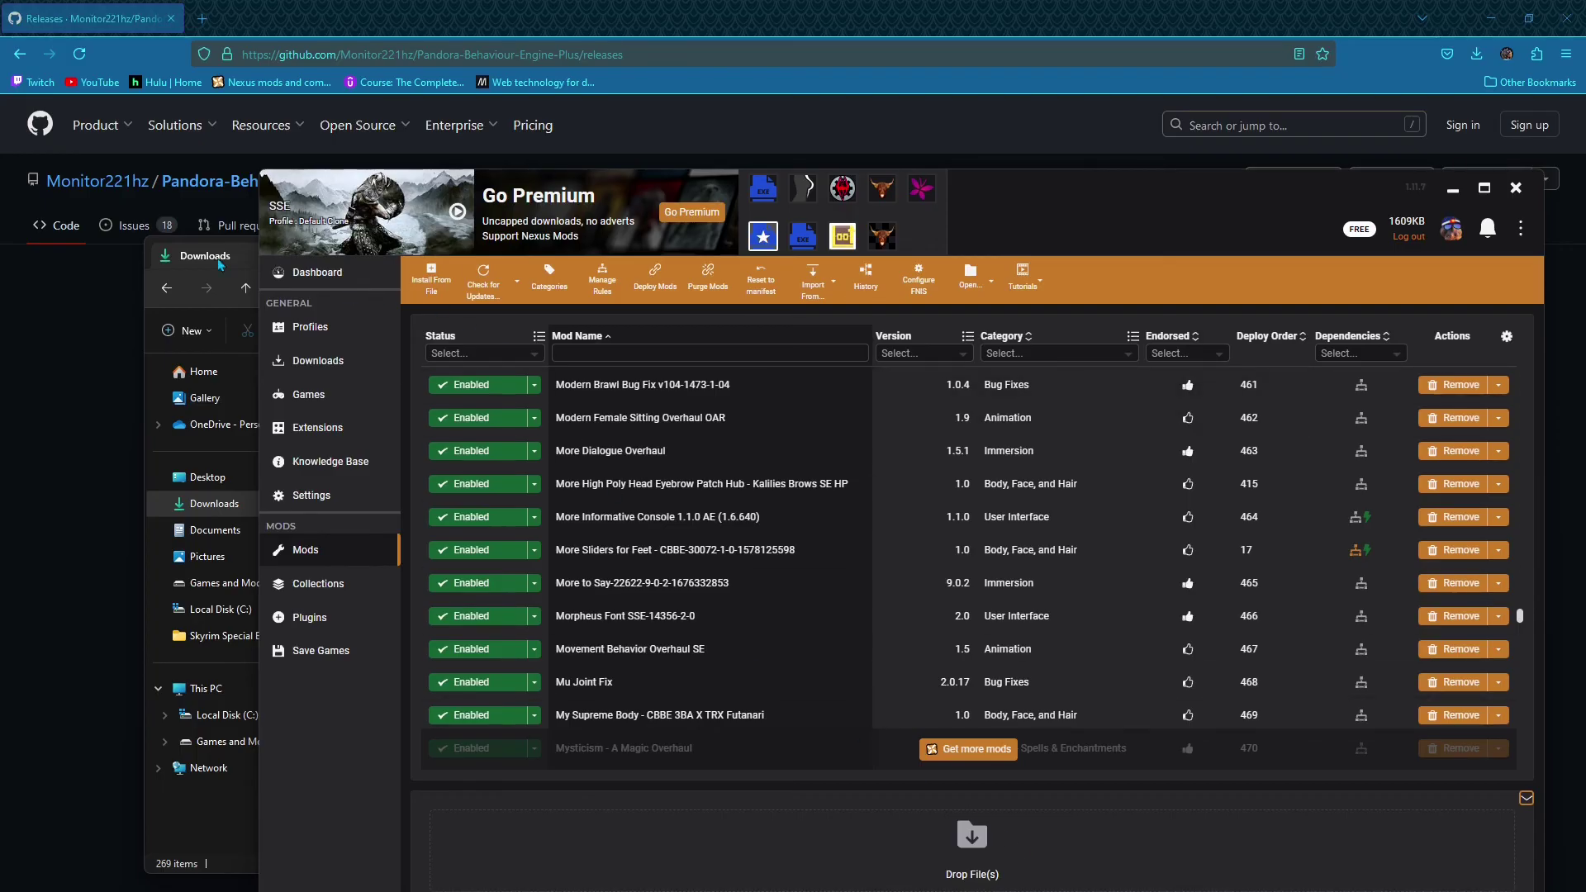
click(218, 261)
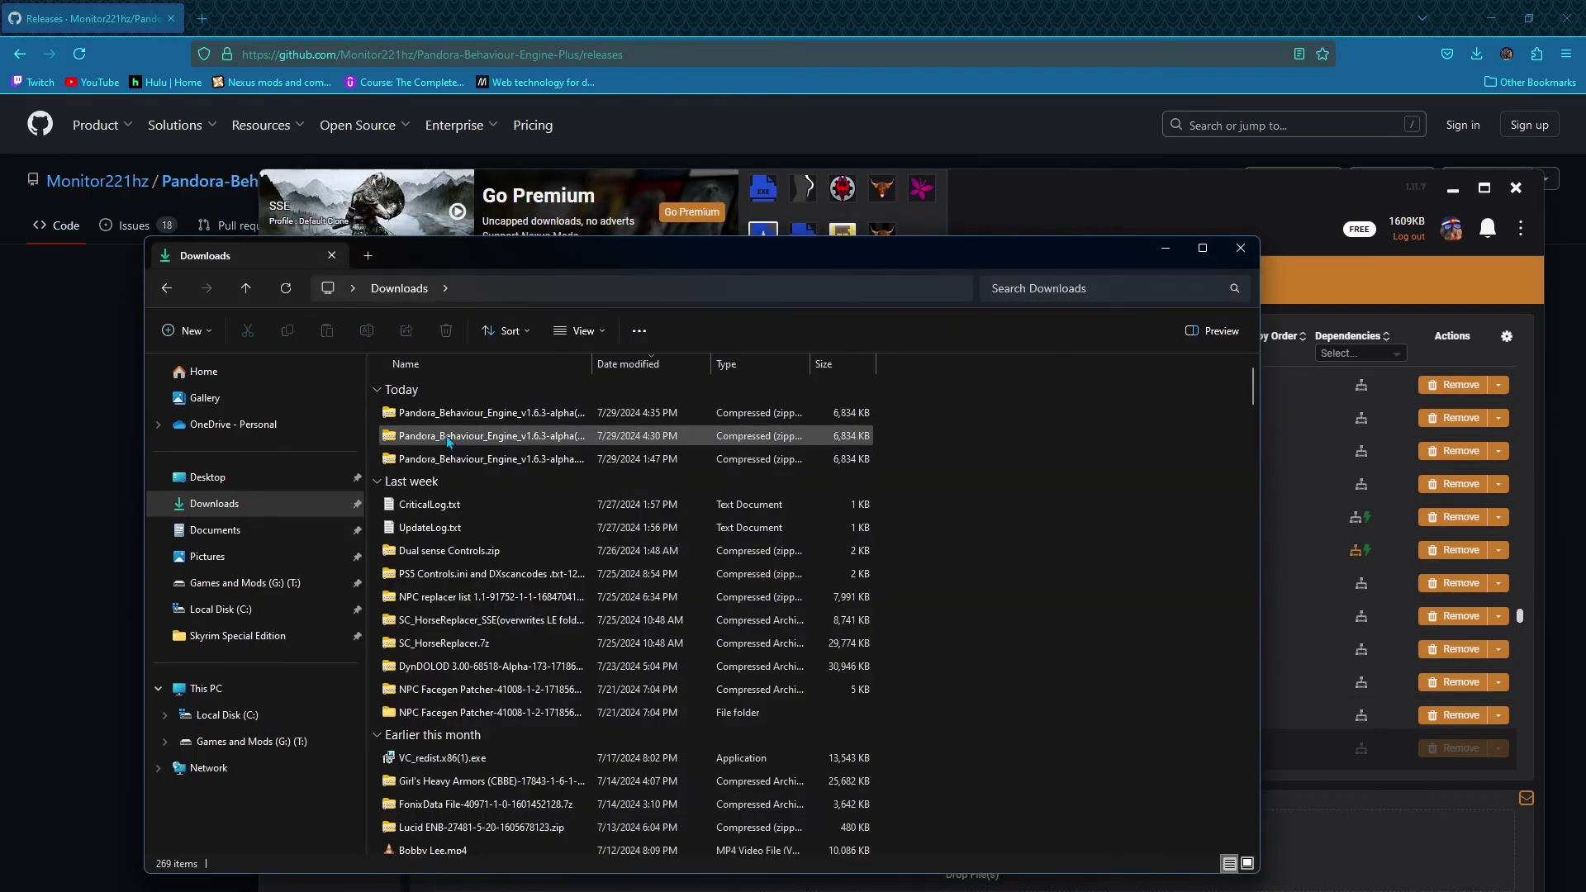
drag(449, 445, 1341, 839)
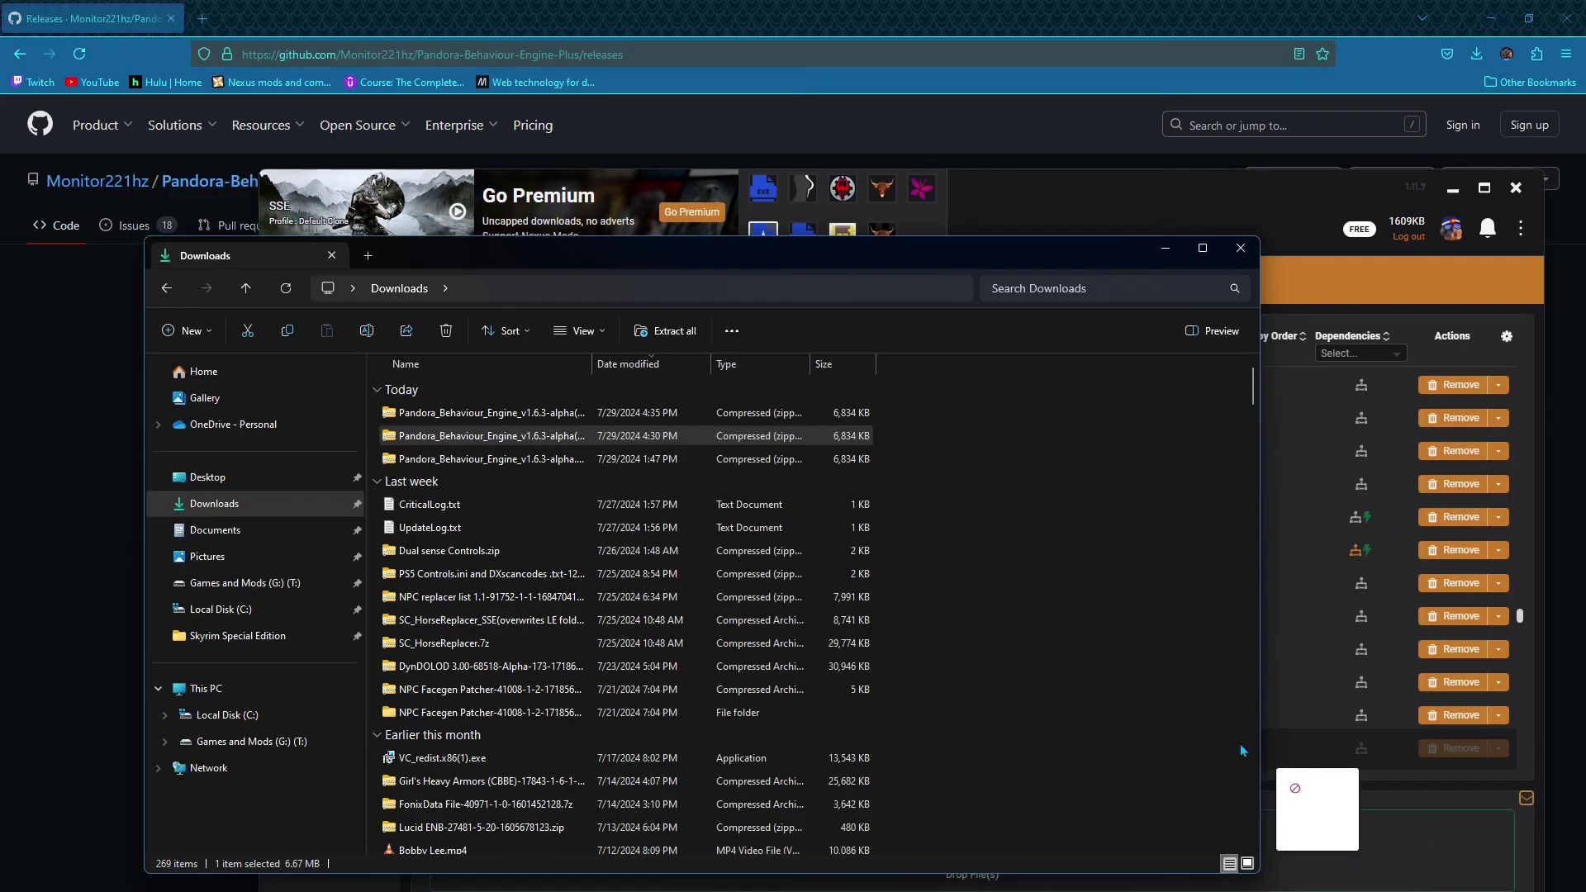
drag(1341, 839, 1279, 764)
Inspect the newest Pandora zip's contents, then return to Downloads and open another zip's options
right_click(532, 360)
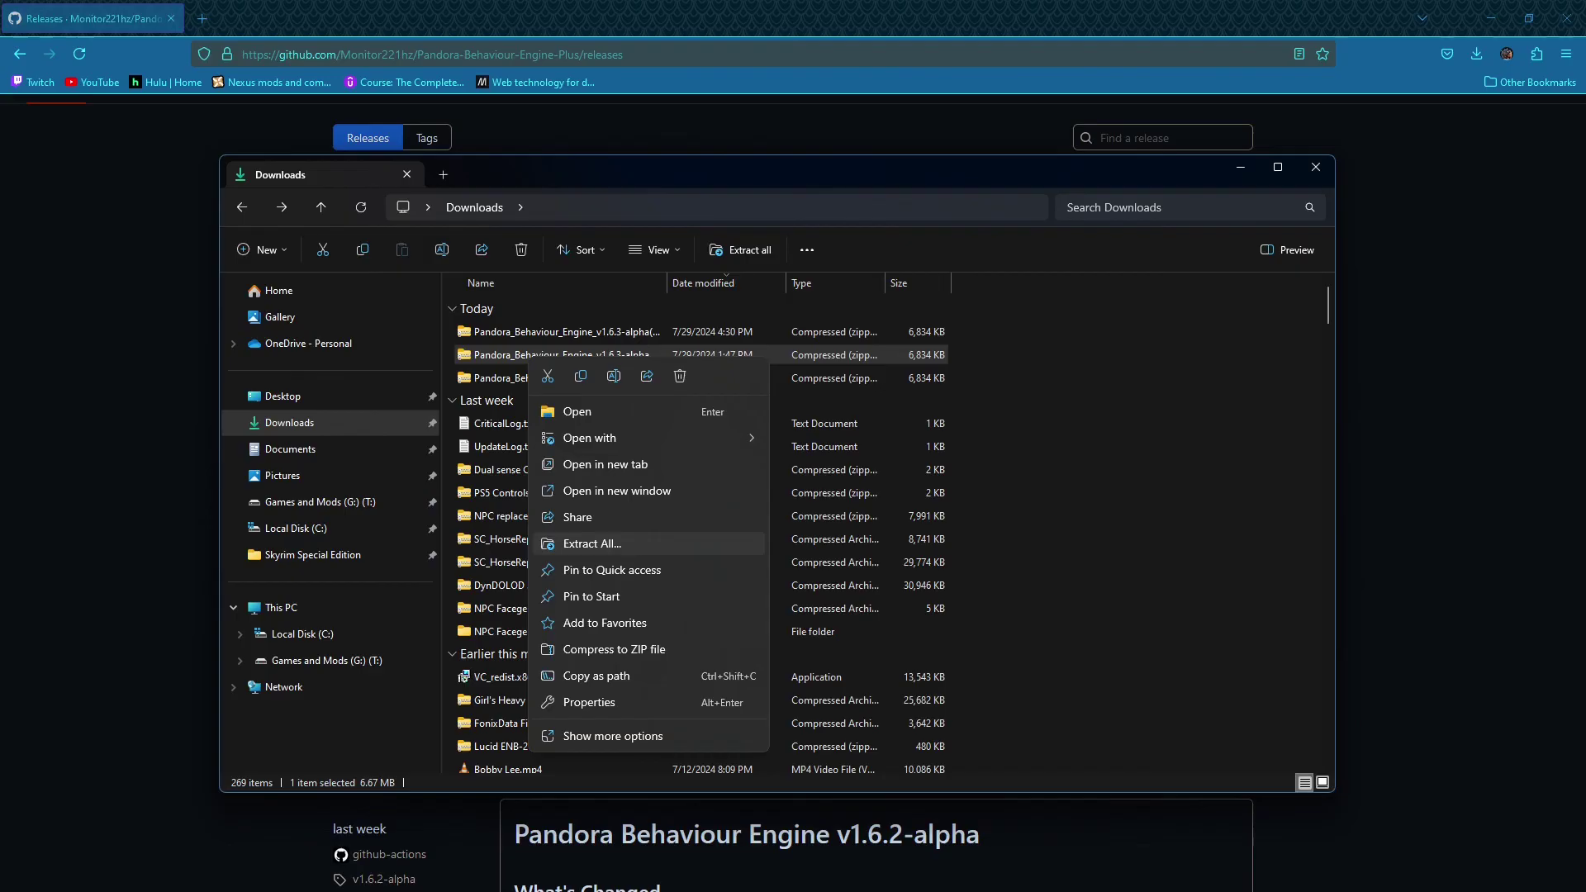
key(Escape)
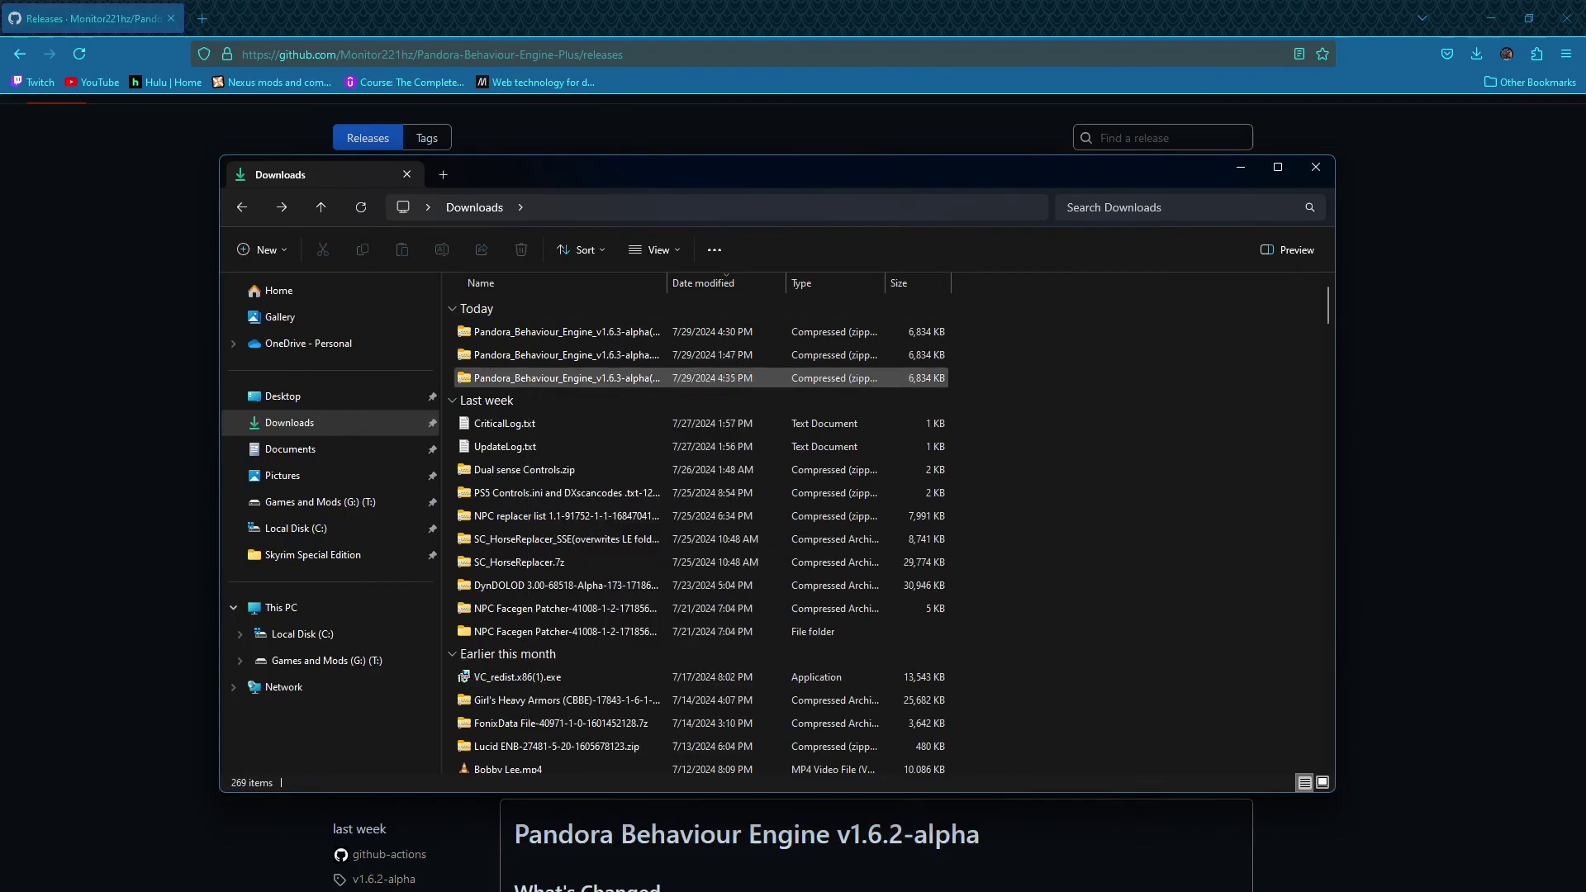
double_click(558, 377)
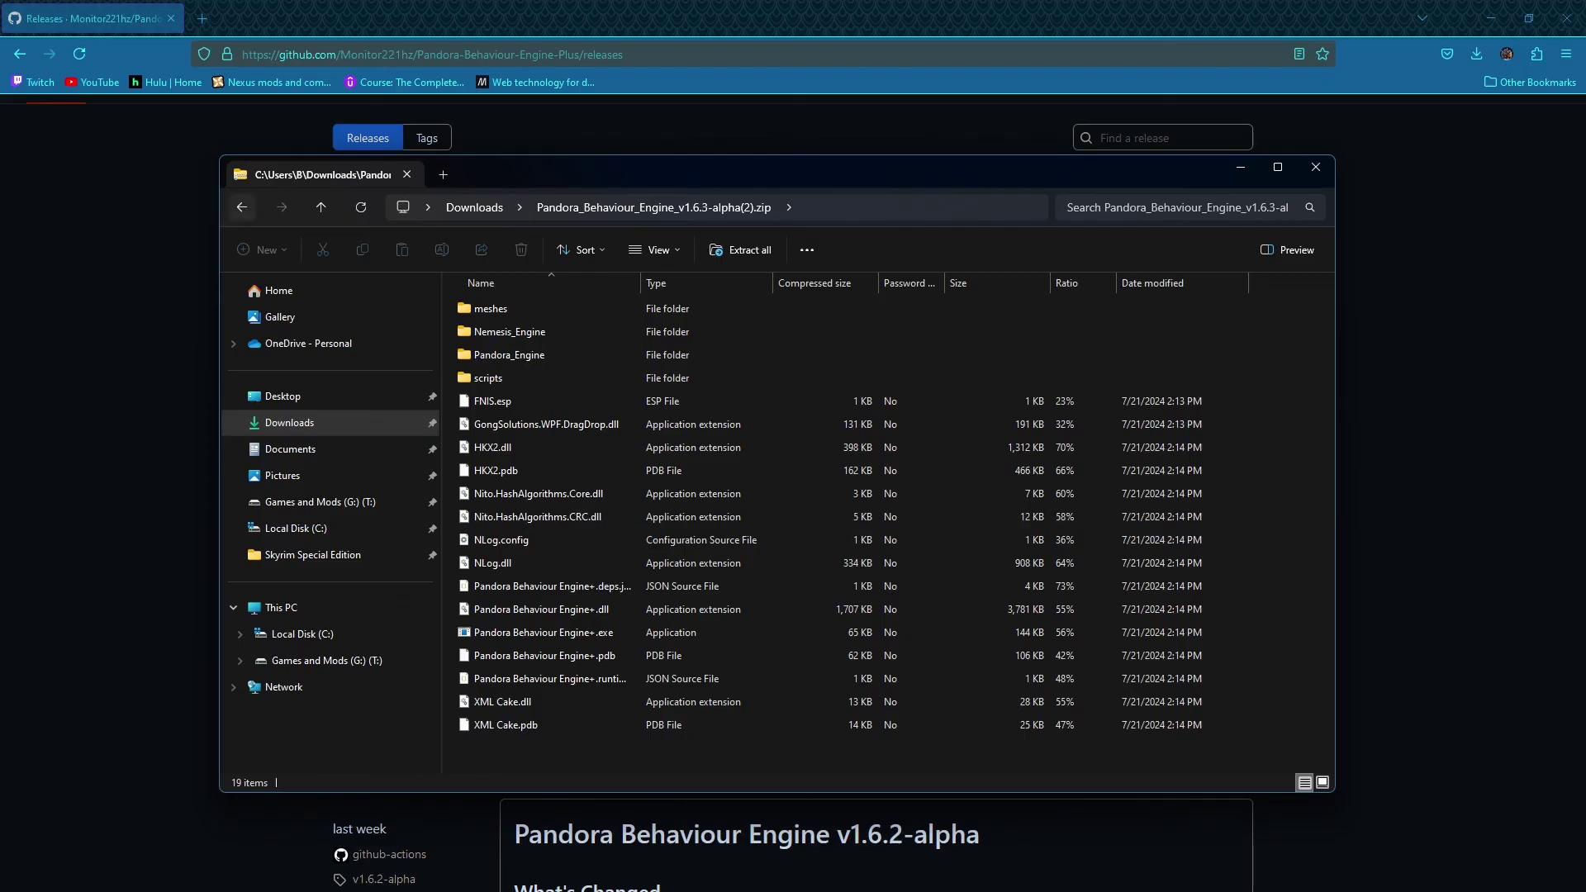
click(242, 208)
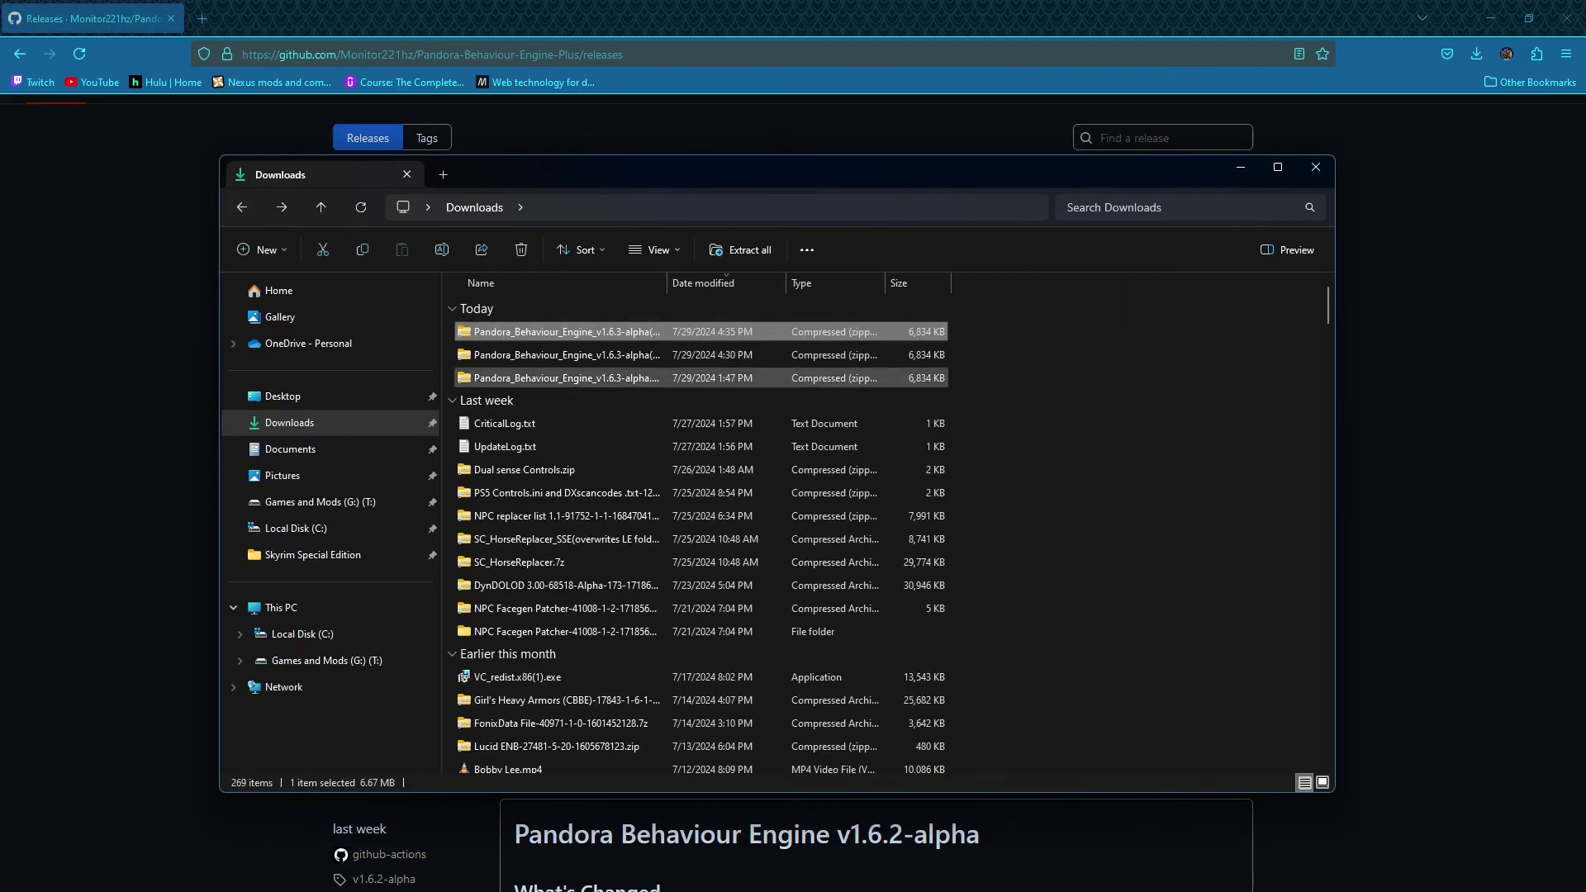
right_click(511, 380)
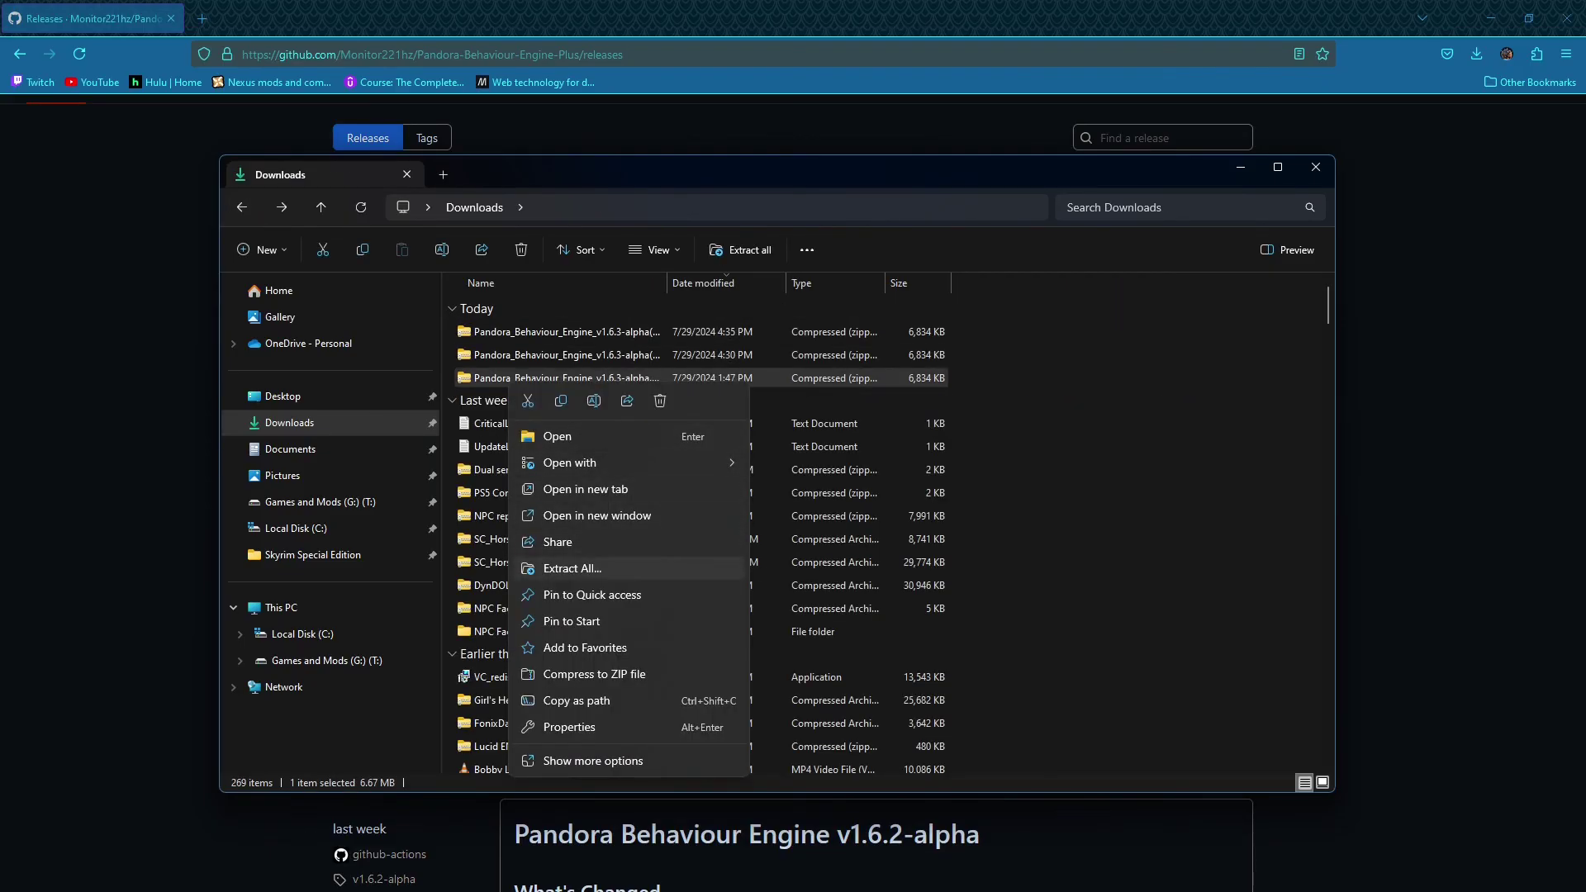
Set the zip's Extract All destination to Skyrim Special Edition\Data, then close the extraction window
click(571, 567)
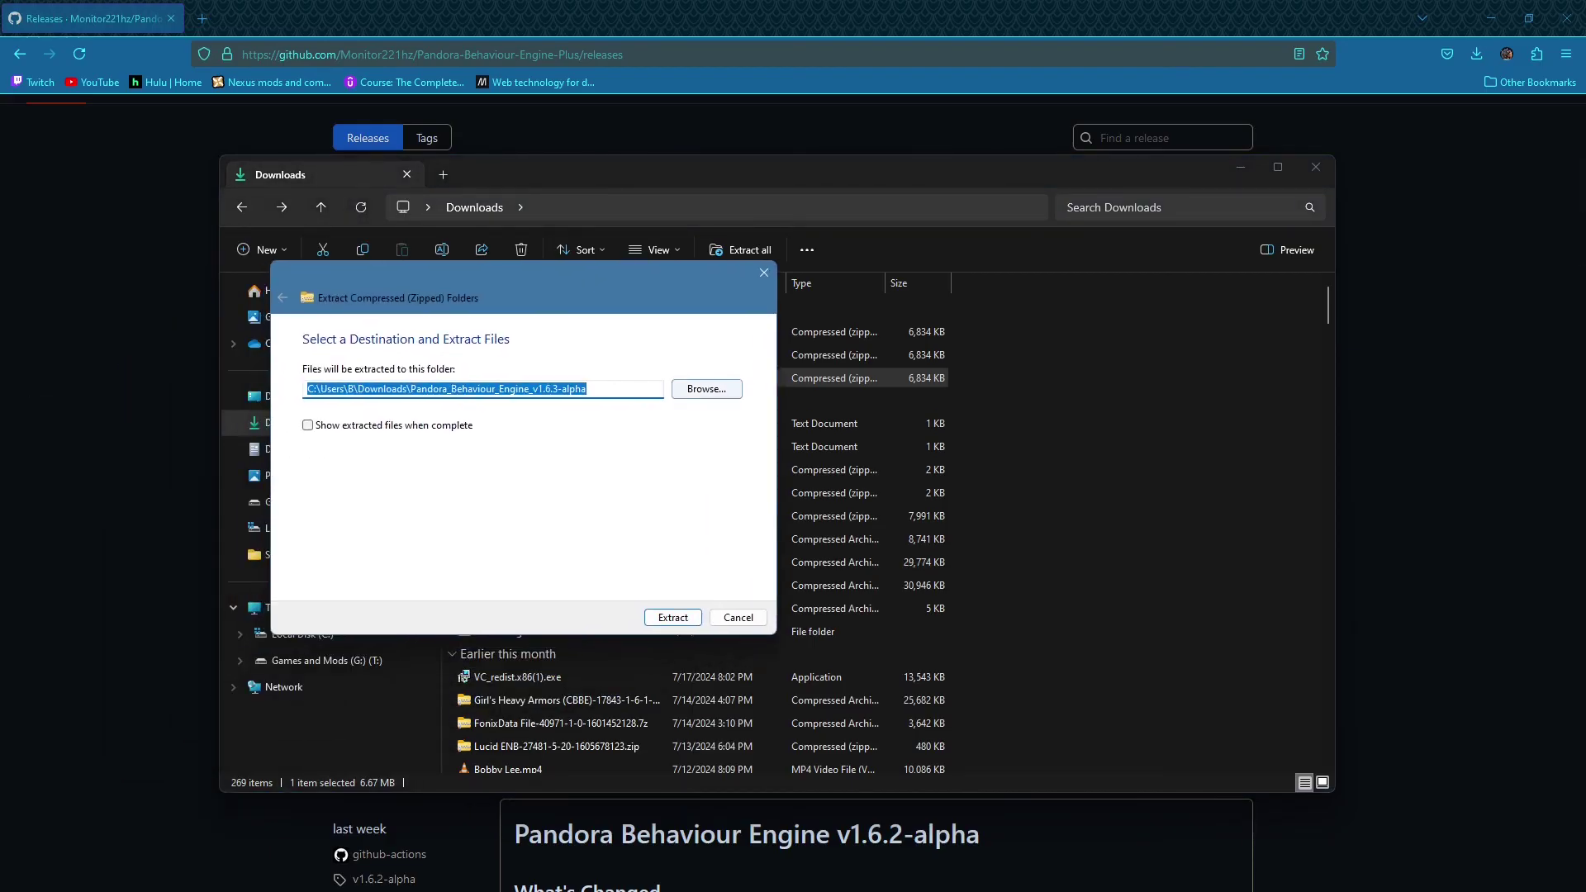
click(704, 390)
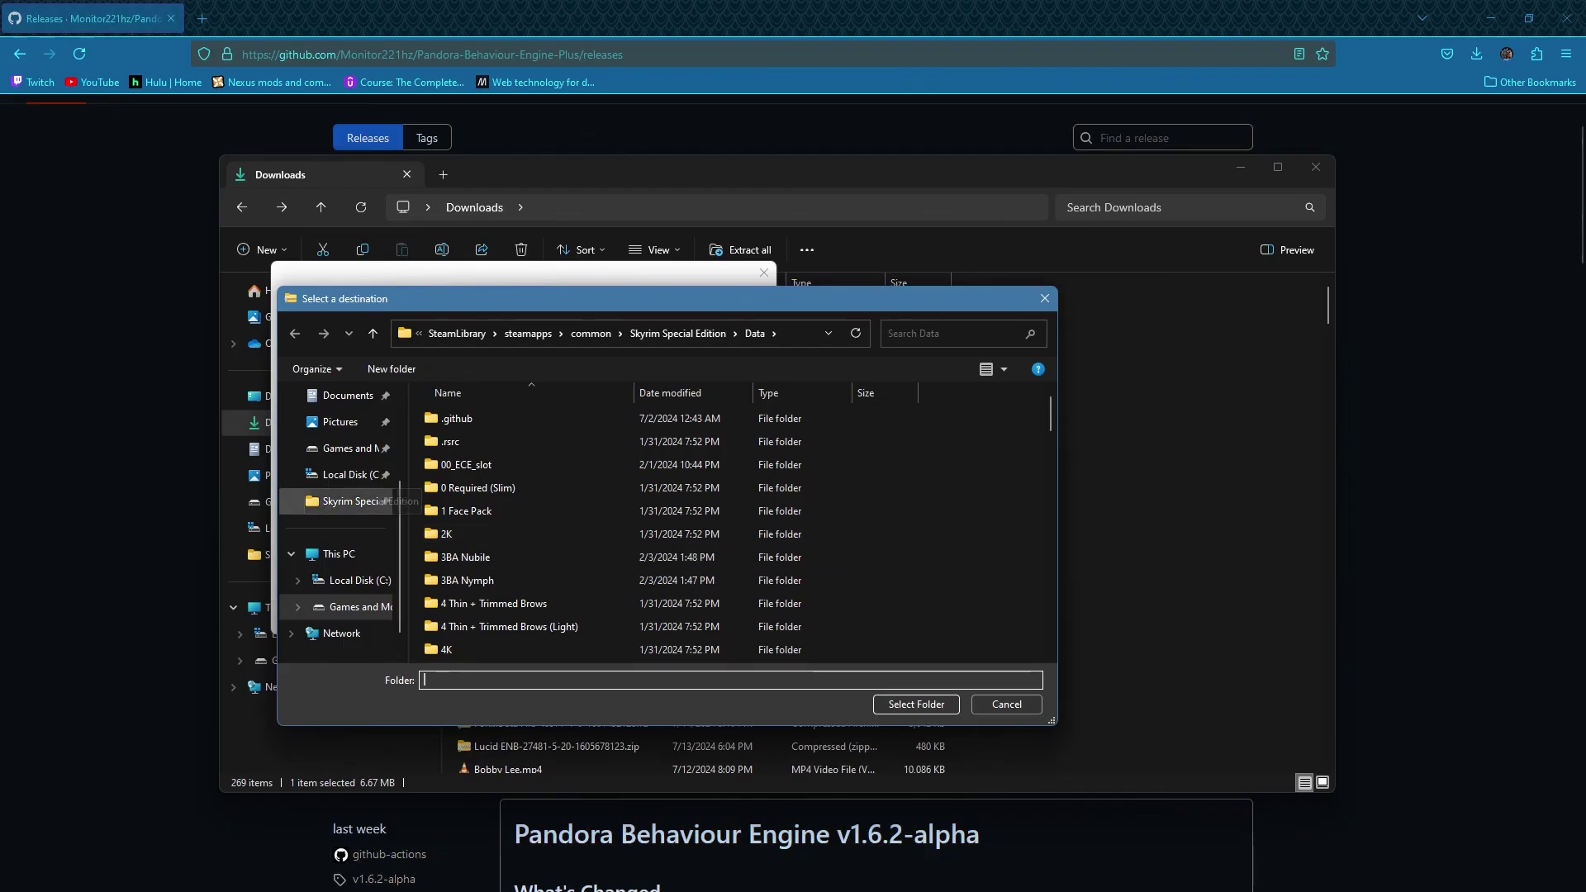
click(353, 501)
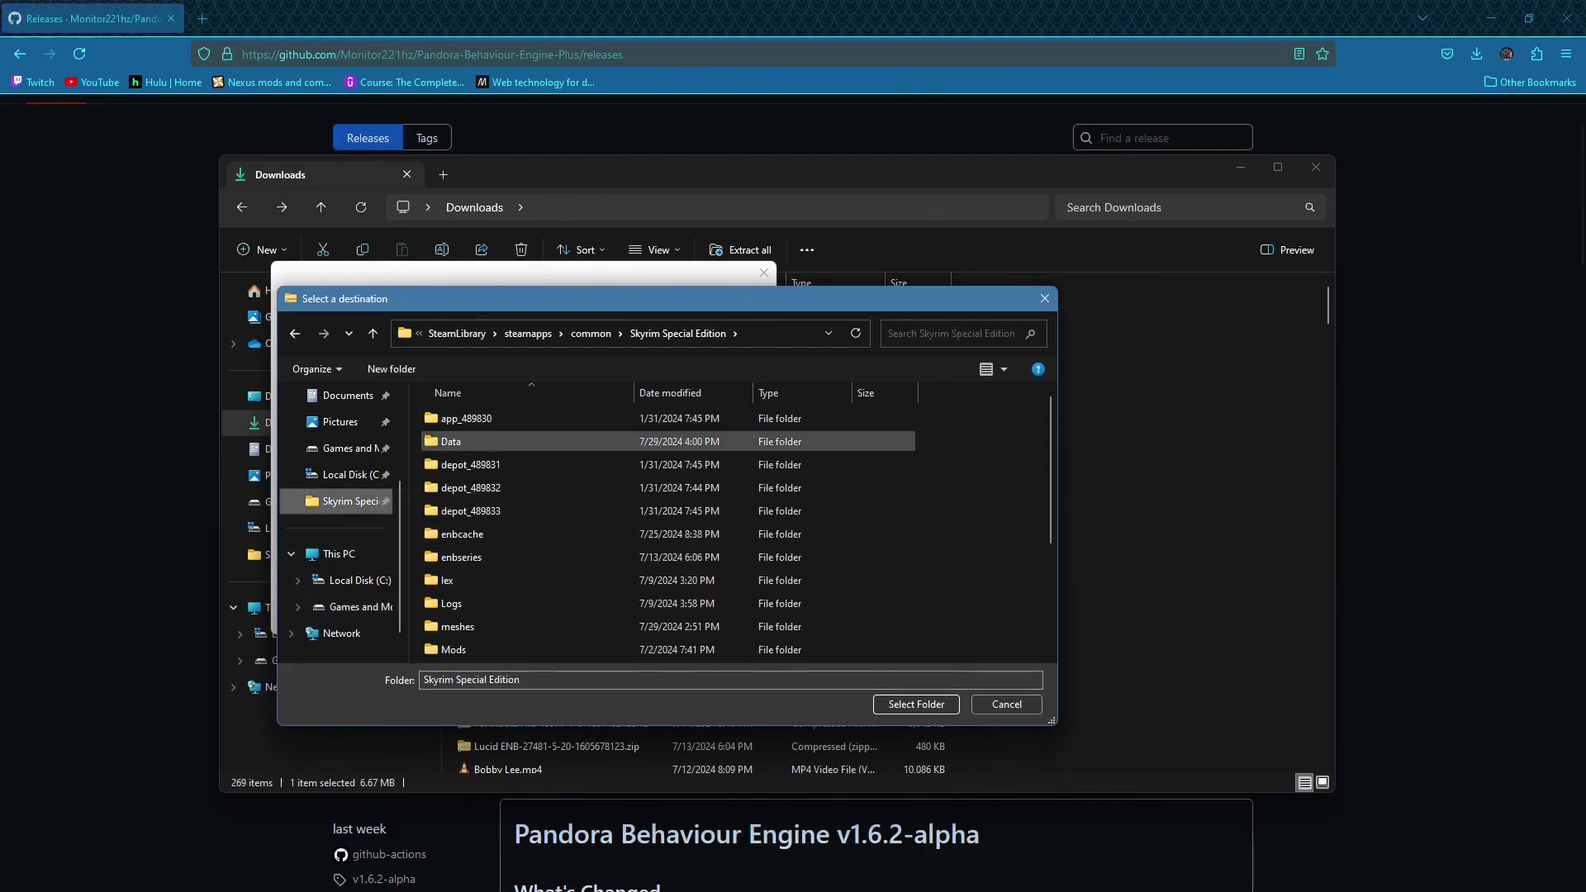
click(452, 442)
double_click(452, 442)
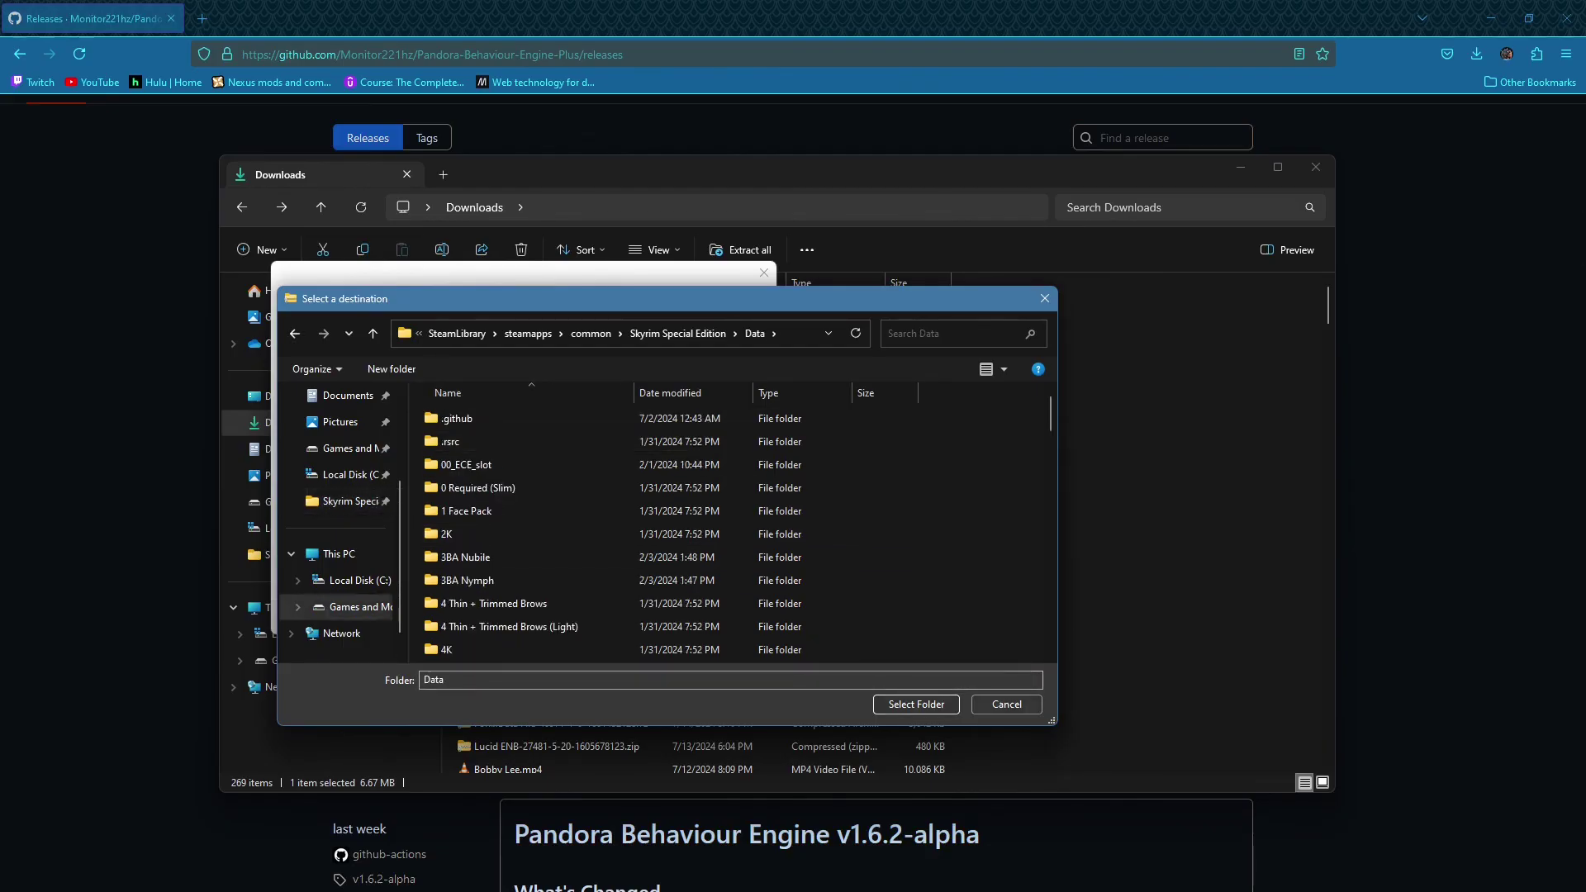
click(916, 704)
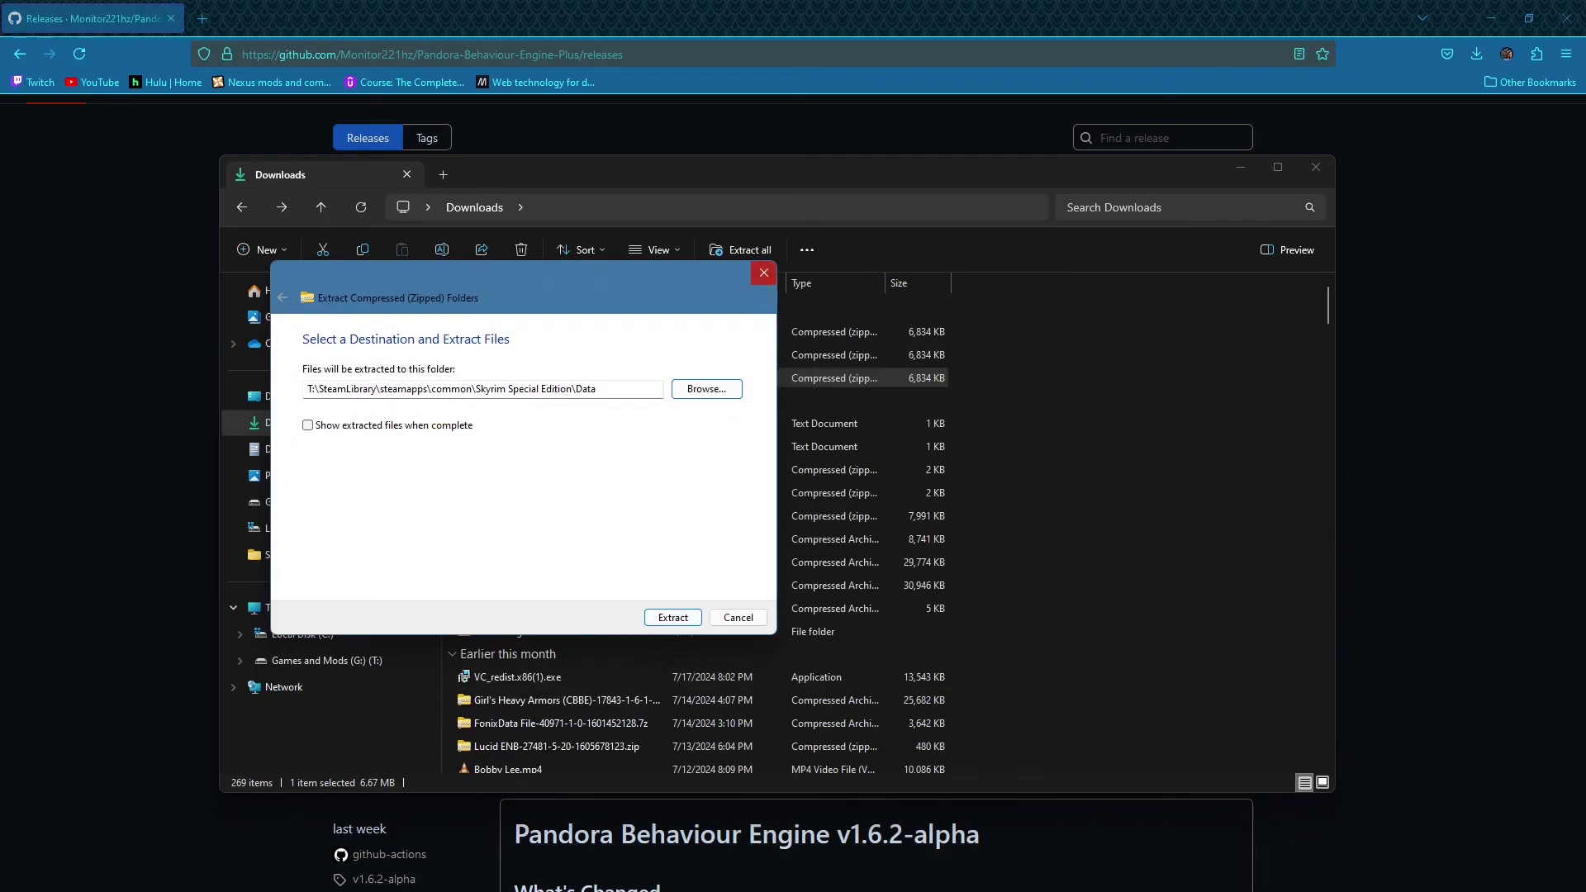
click(763, 273)
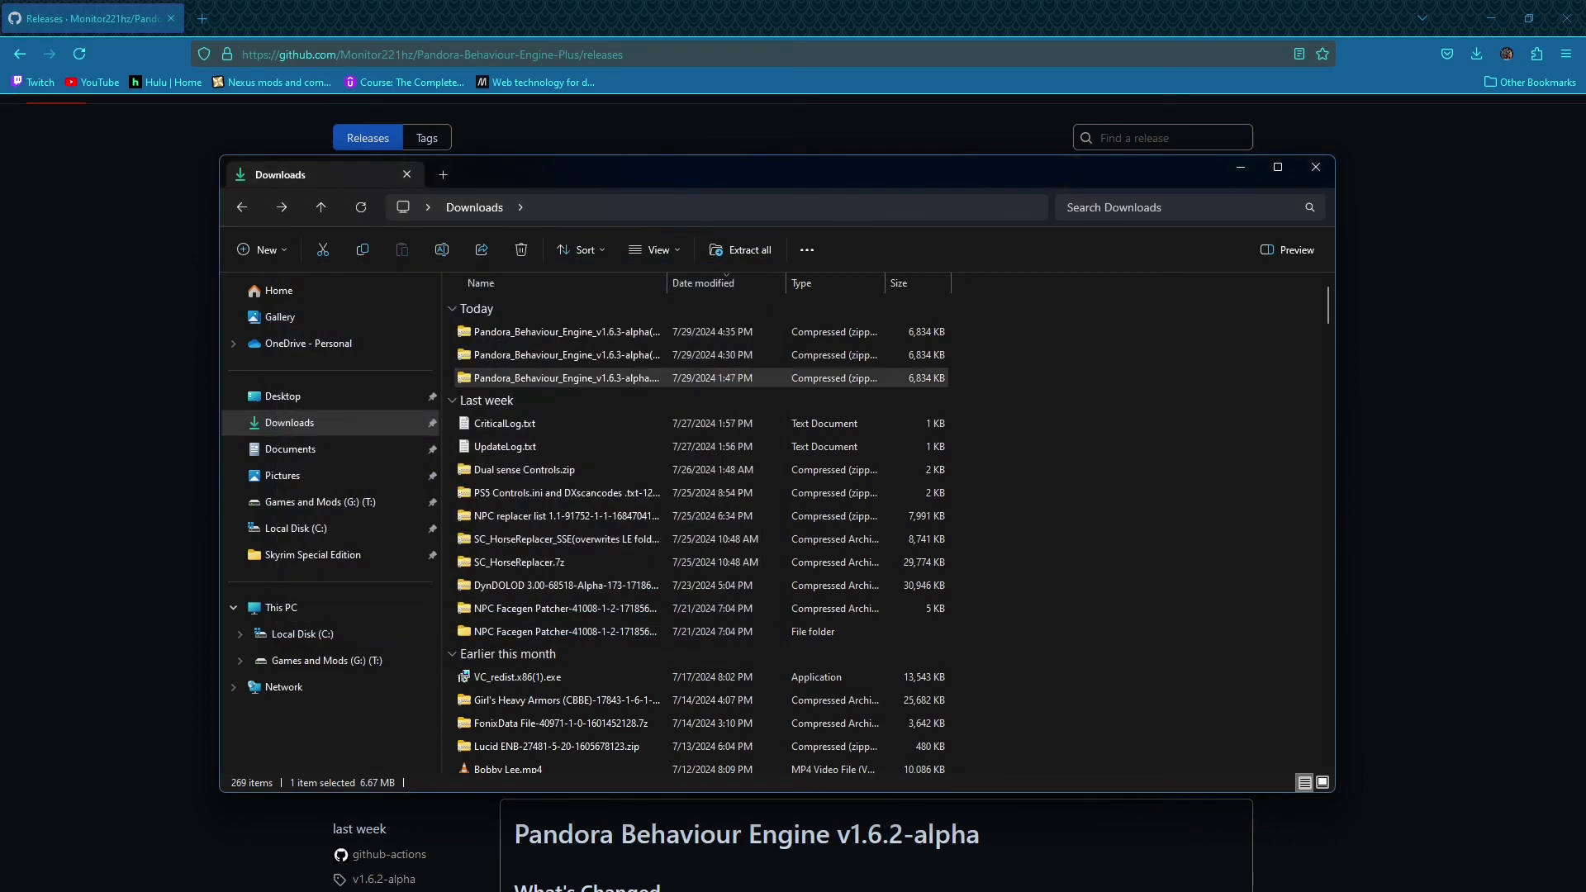
Open the Skyrim Special Edition game folder and switch between it and Vortex
click(313, 554)
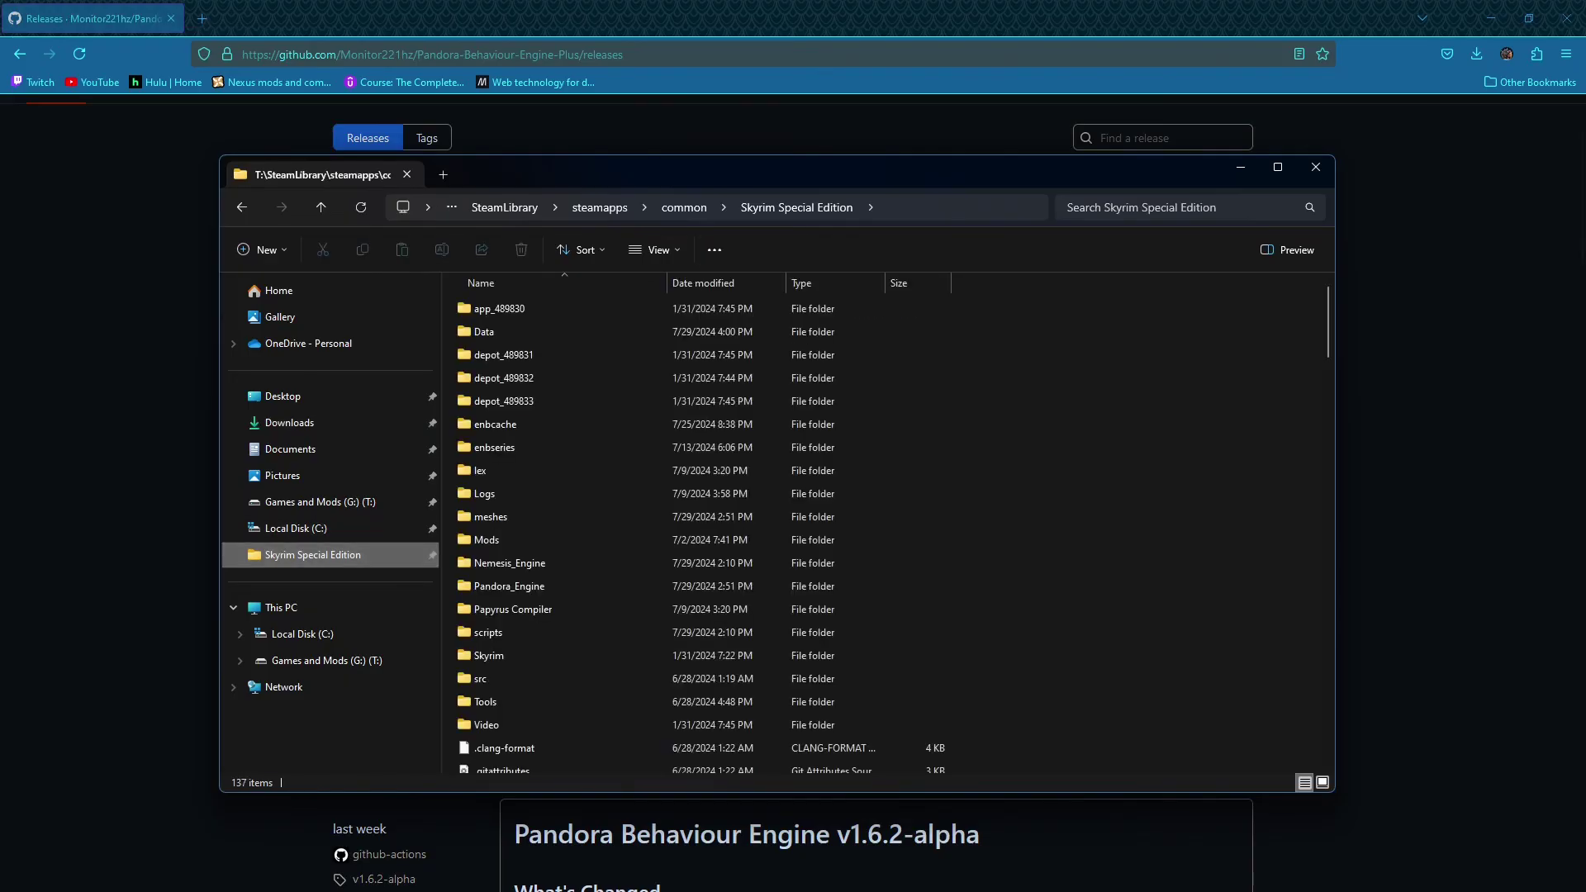
key(super+Down)
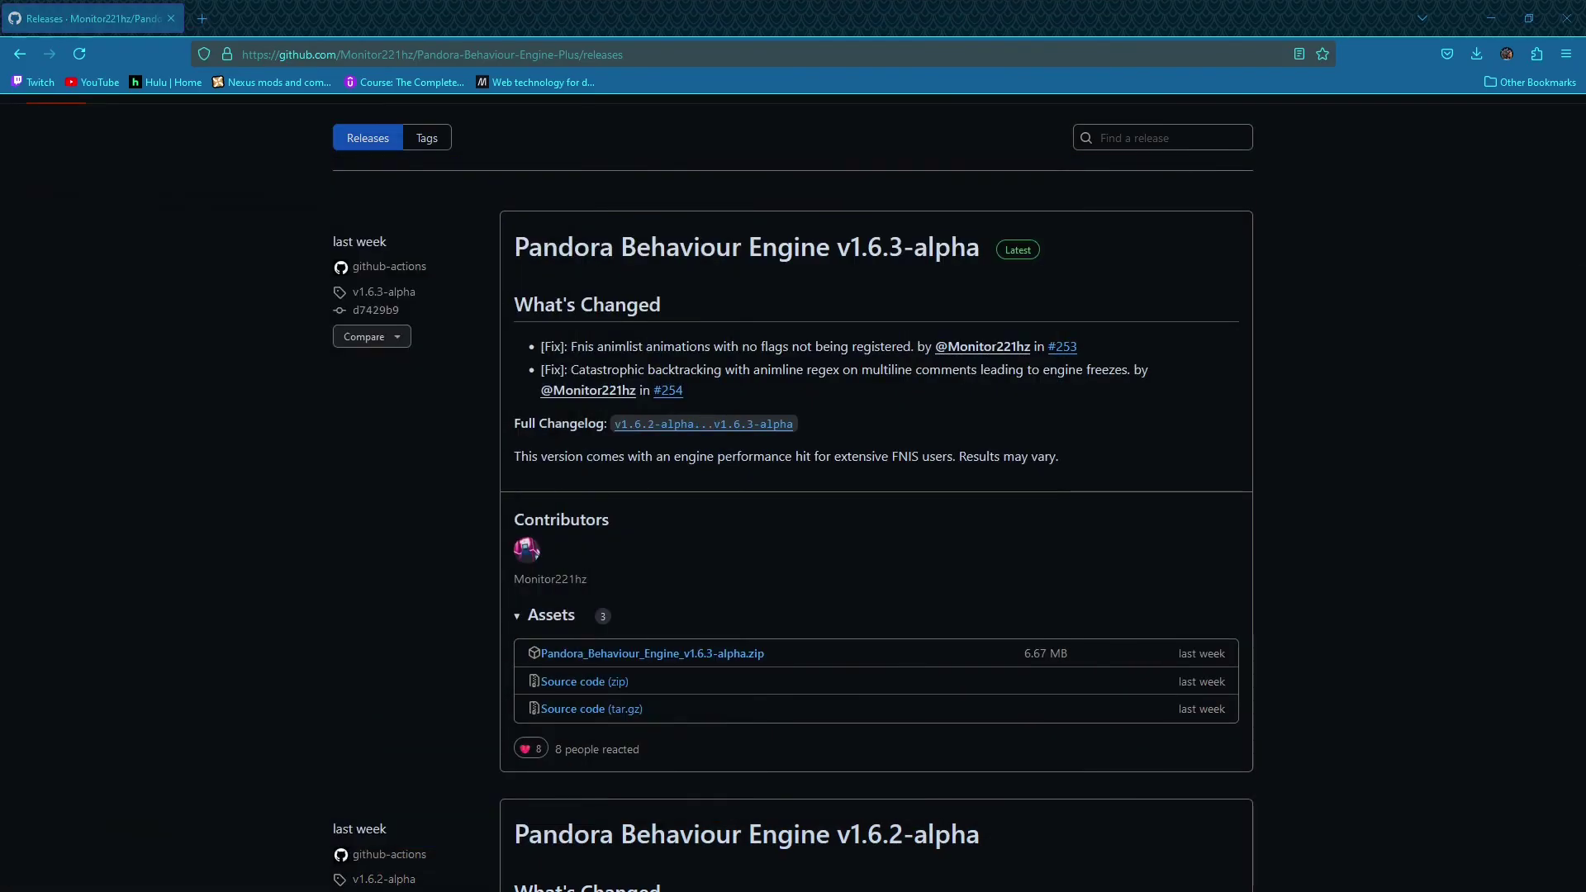
key(alt+Tab)
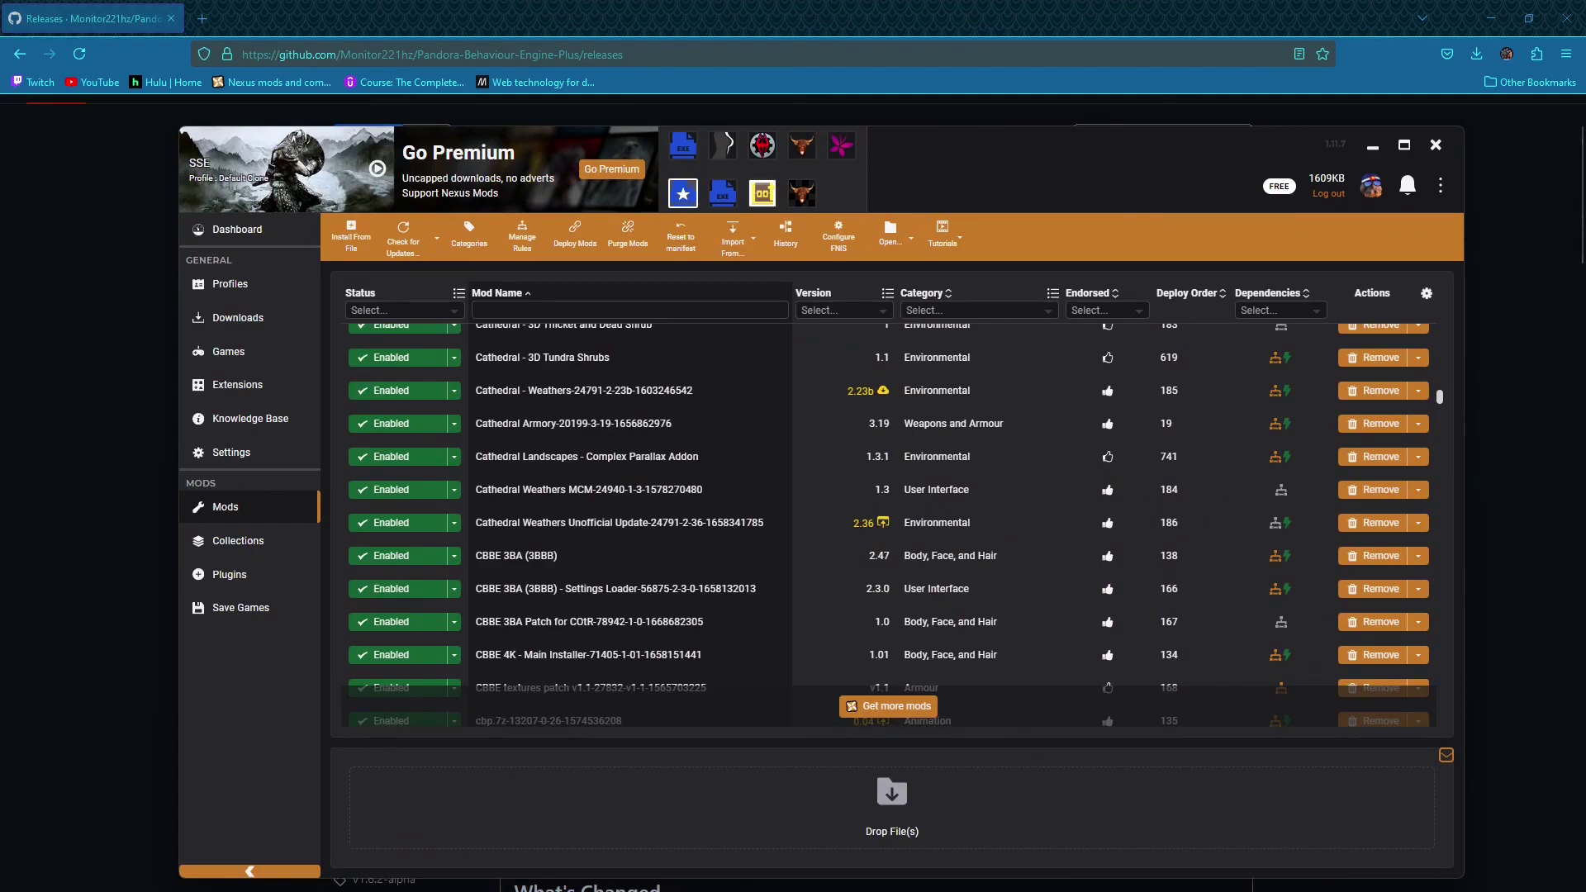
key(alt+Tab)
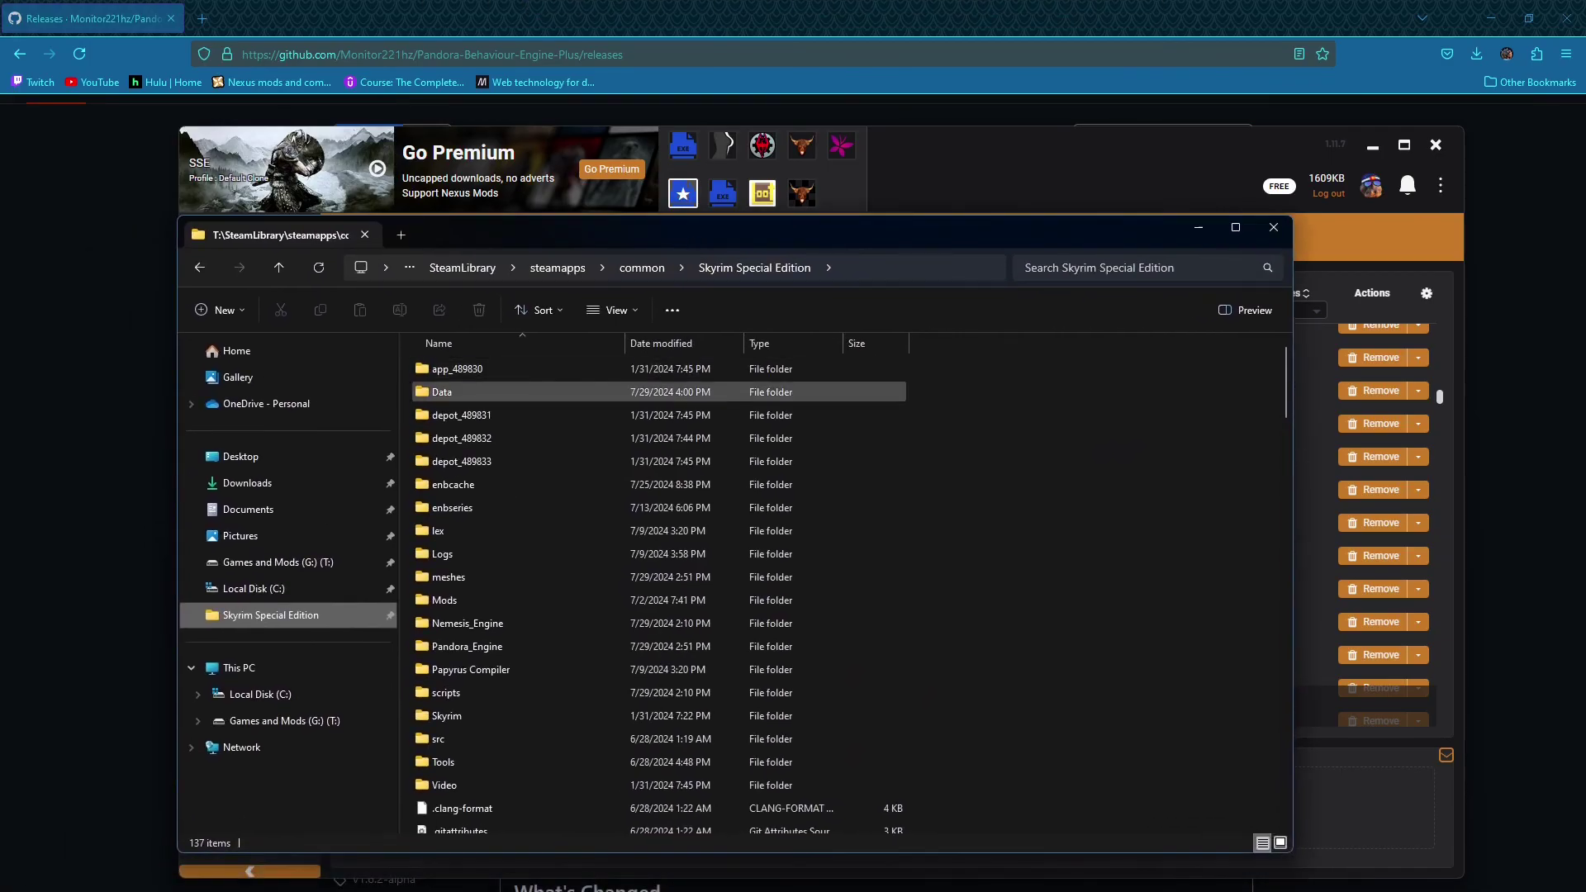
Open the Pandora tool's Edit dialog from the Vortex dashboard's Tools list
key(alt+Tab)
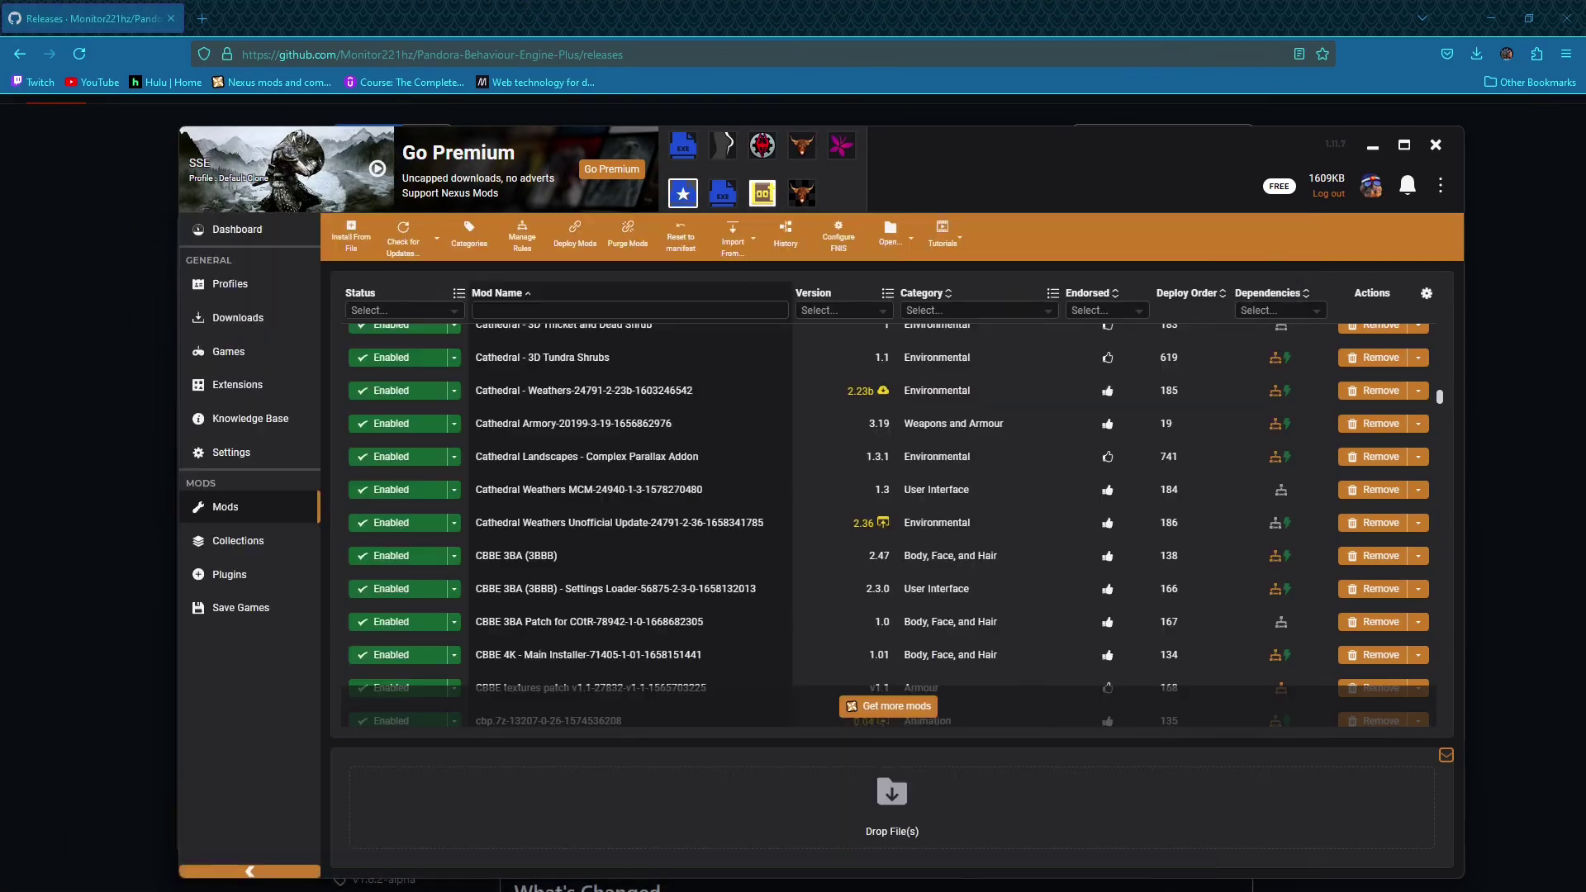
click(236, 229)
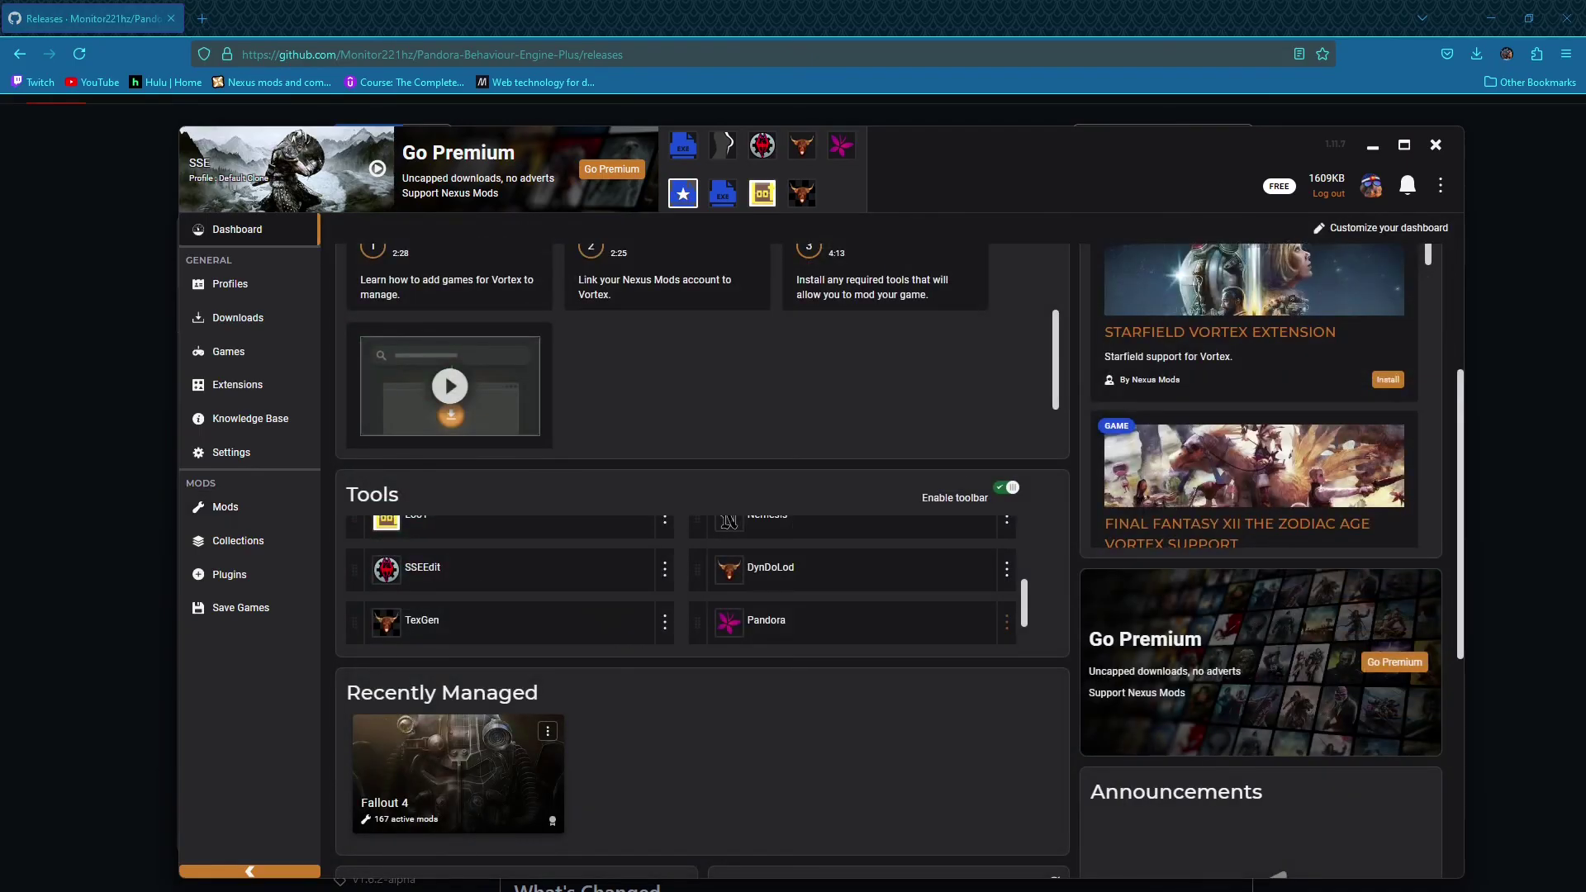
scroll(683, 576, down, 1)
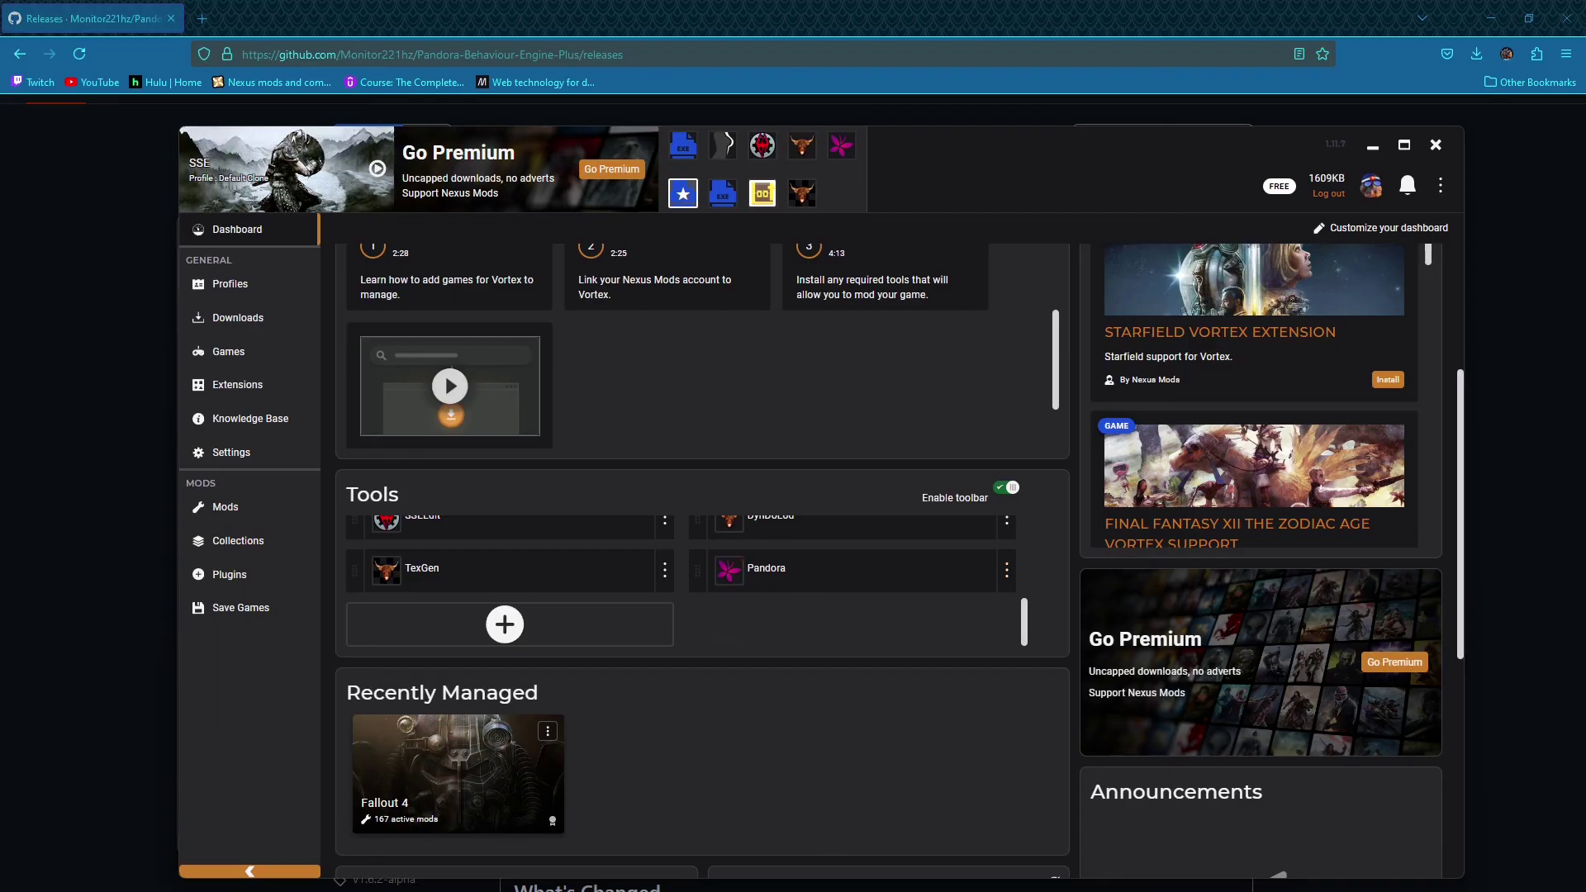
click(1007, 568)
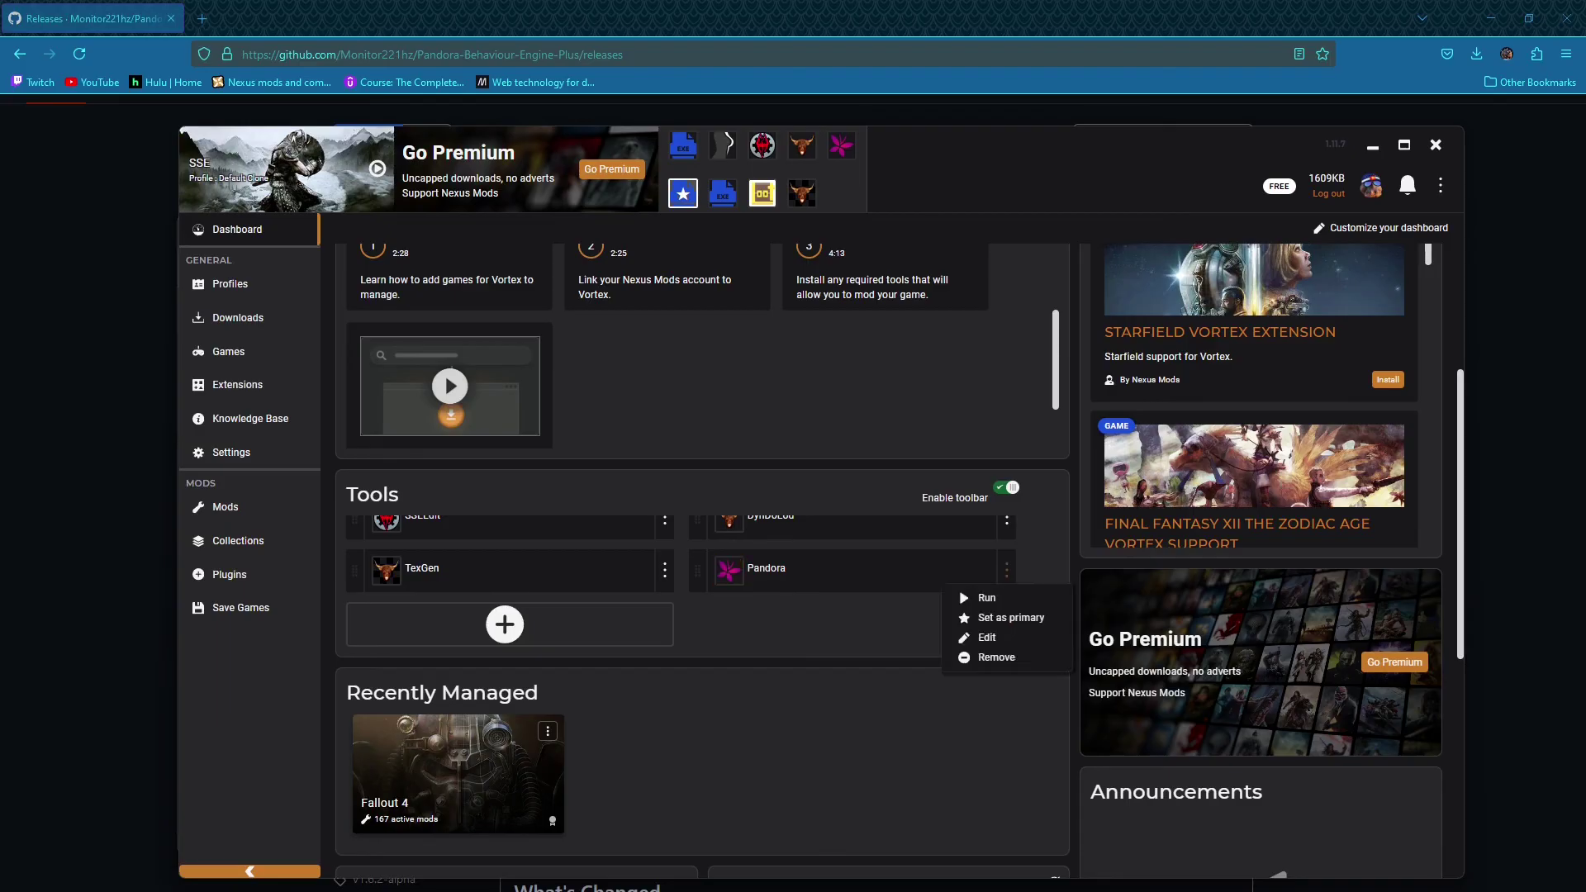
click(979, 638)
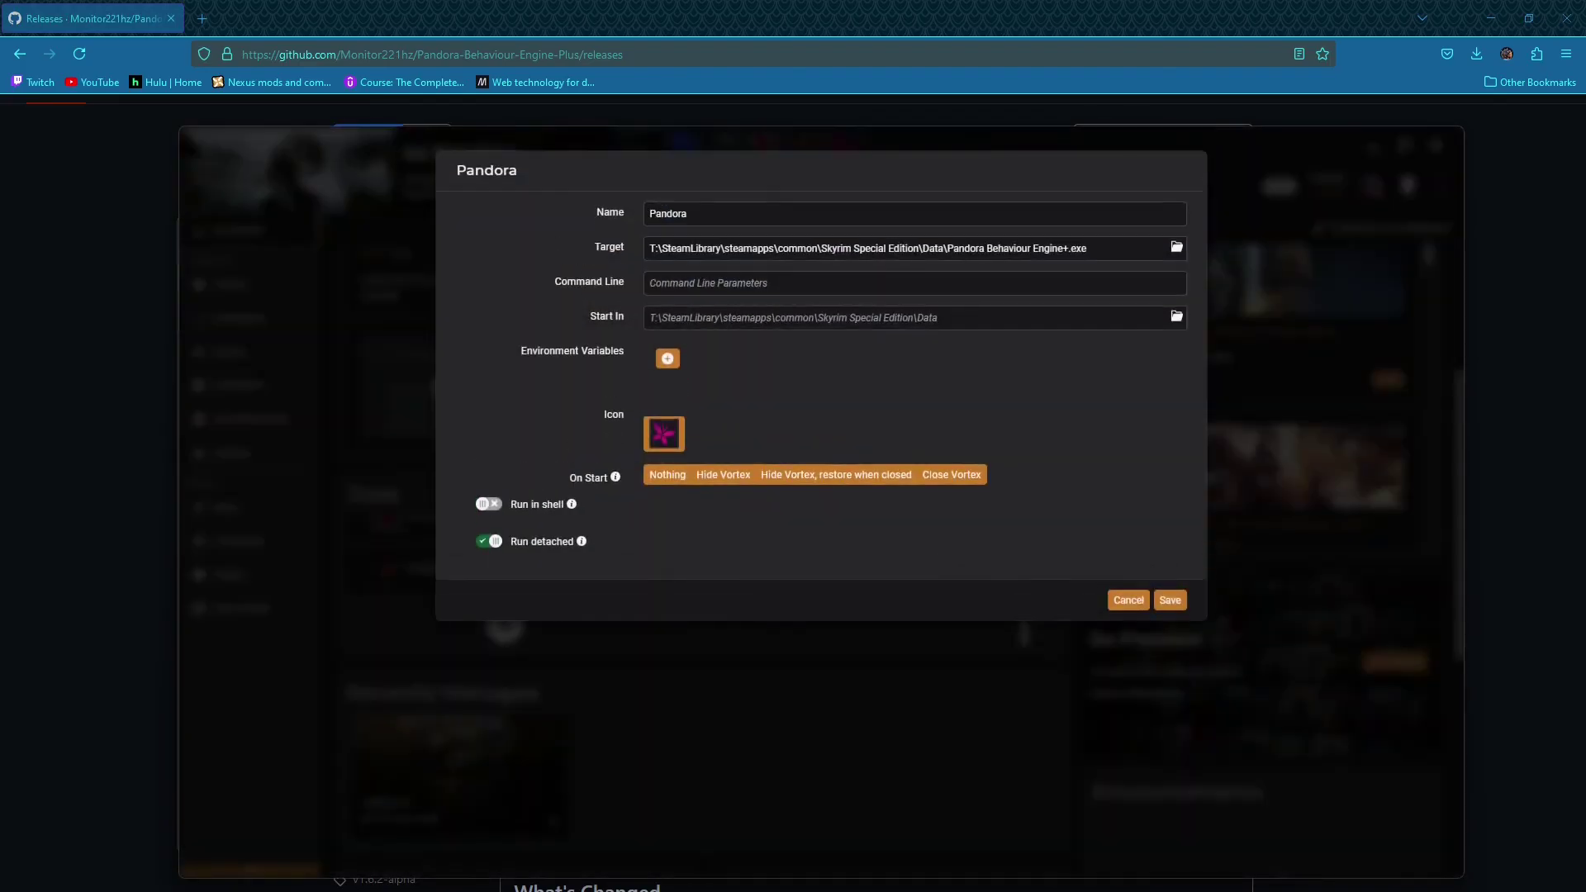
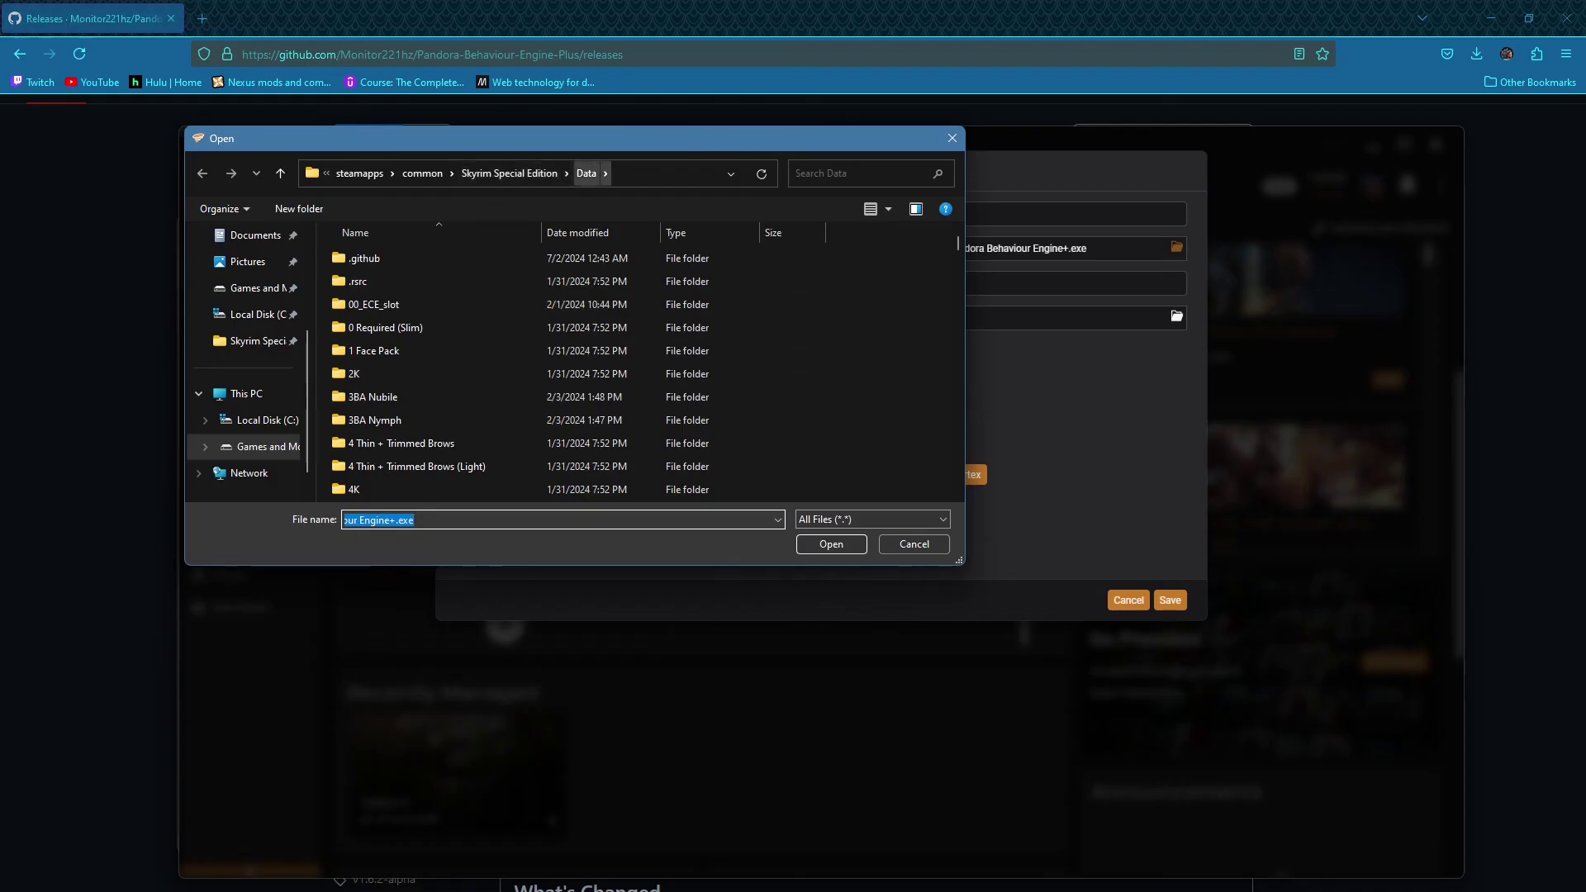
scroll(496, 352, down, 5)
scroll(497, 352, down, 5)
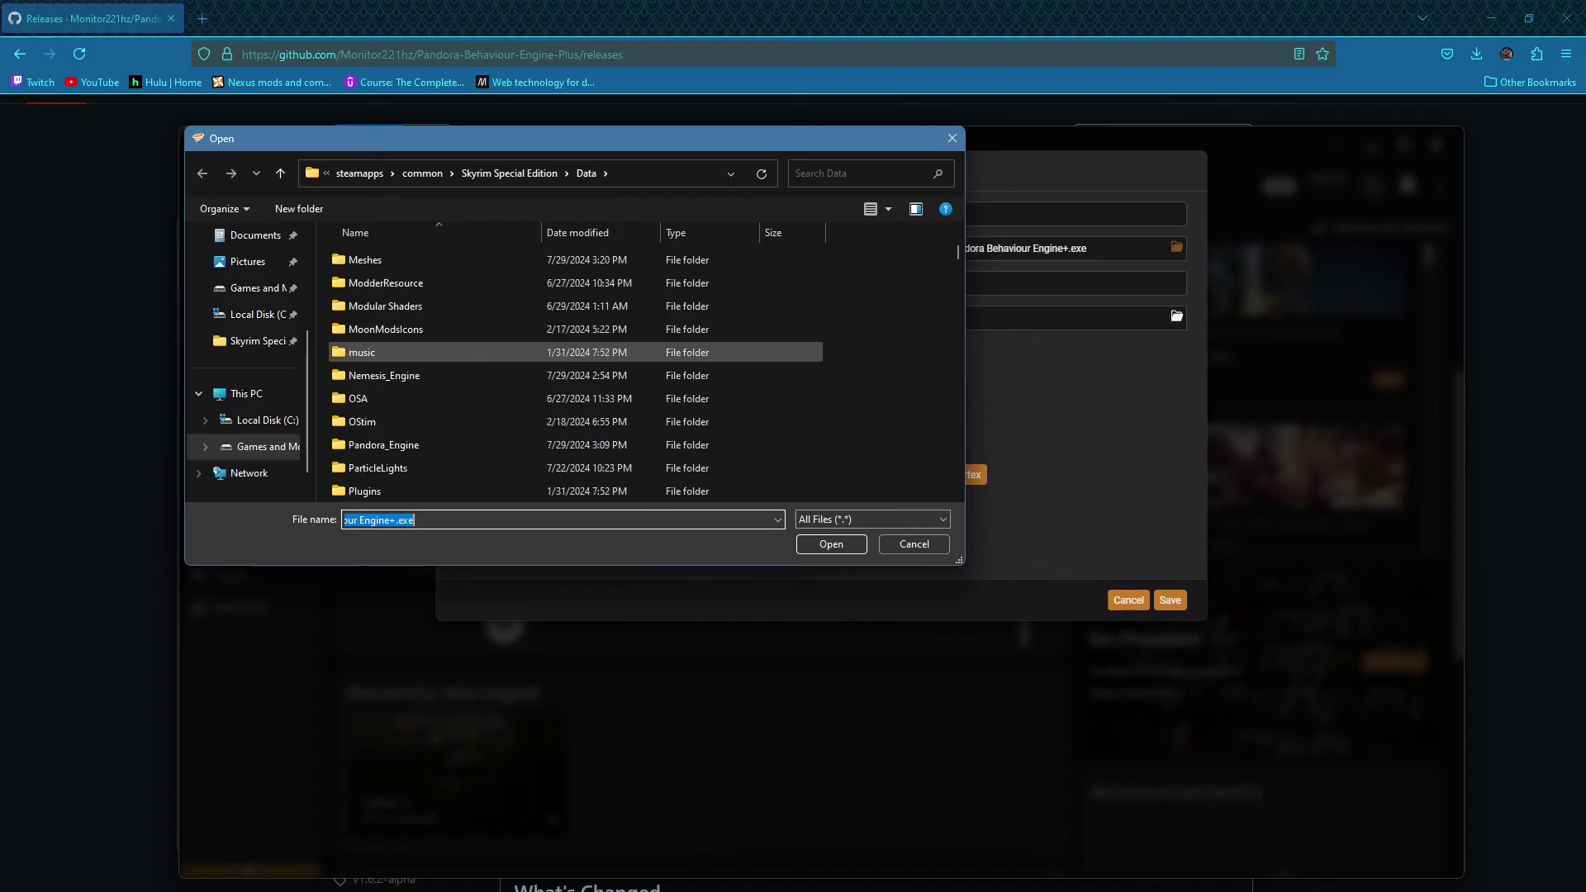
scroll(495, 352, down, 5)
scroll(496, 352, down, 5)
scroll(495, 352, down, 5)
scroll(495, 352, down, 5)
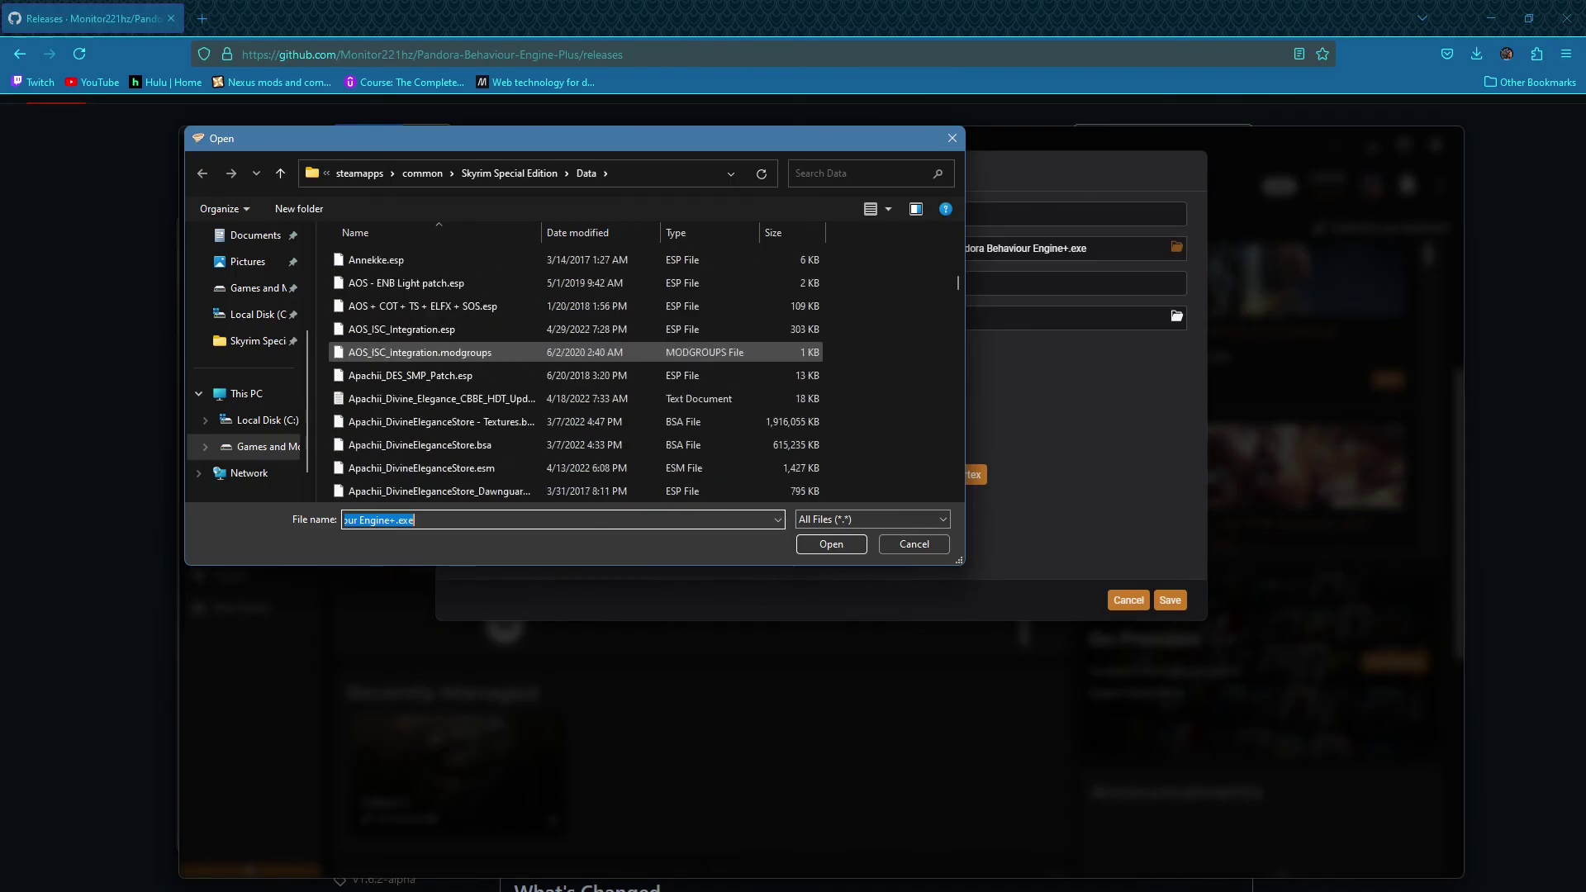
scroll(496, 352, down, 5)
scroll(495, 328, down, 5)
scroll(496, 329, down, 5)
scroll(496, 328, down, 5)
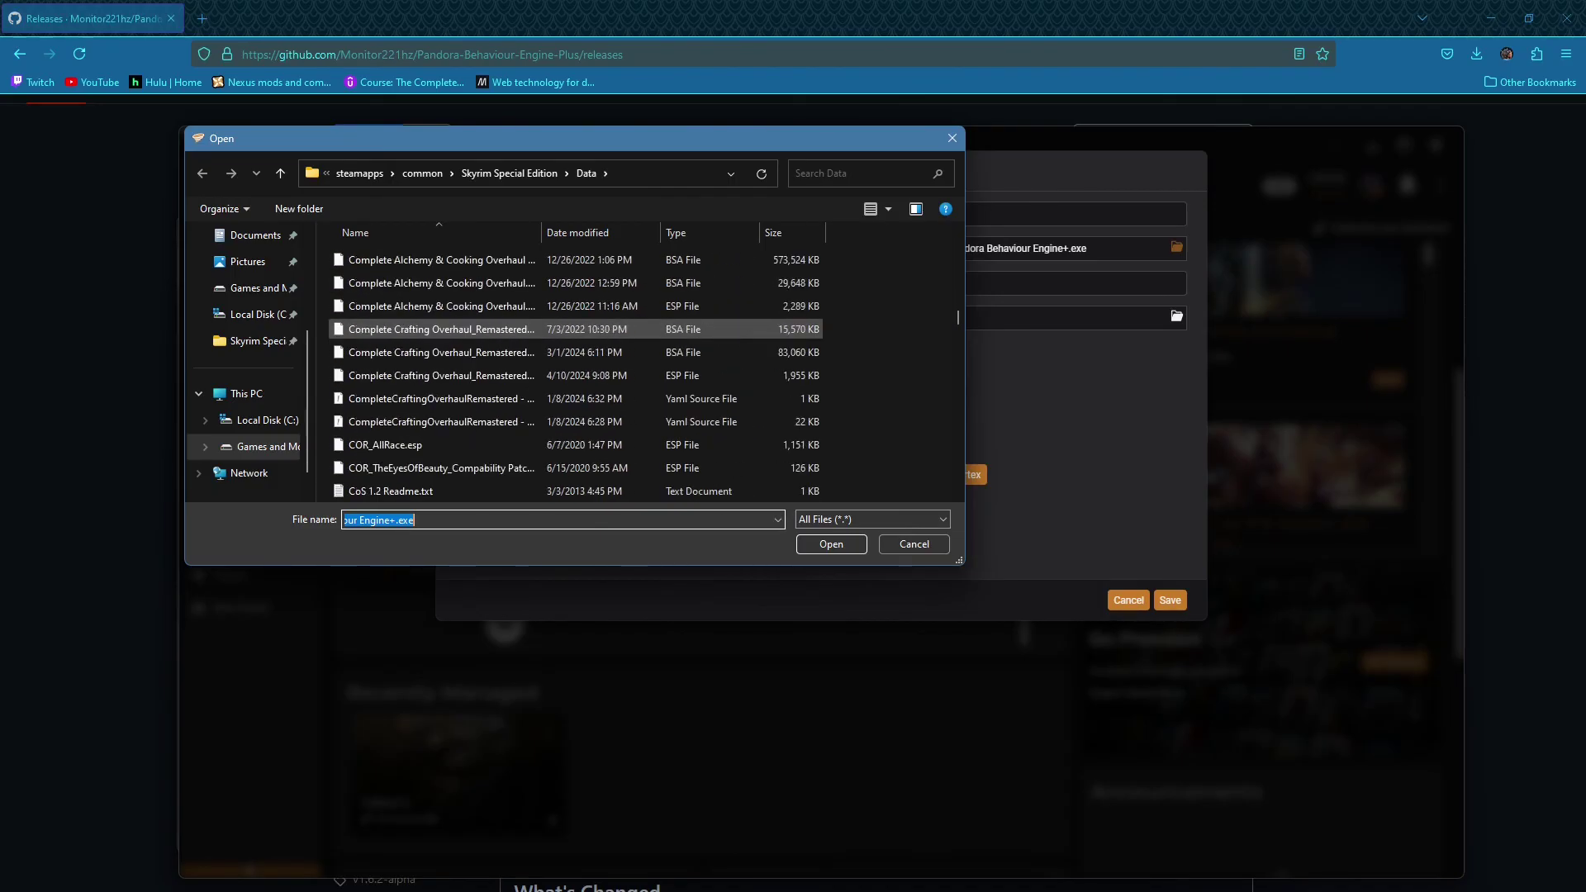
scroll(496, 328, down, 5)
scroll(497, 323, down, 5)
scroll(496, 323, down, 5)
scroll(495, 323, down, 5)
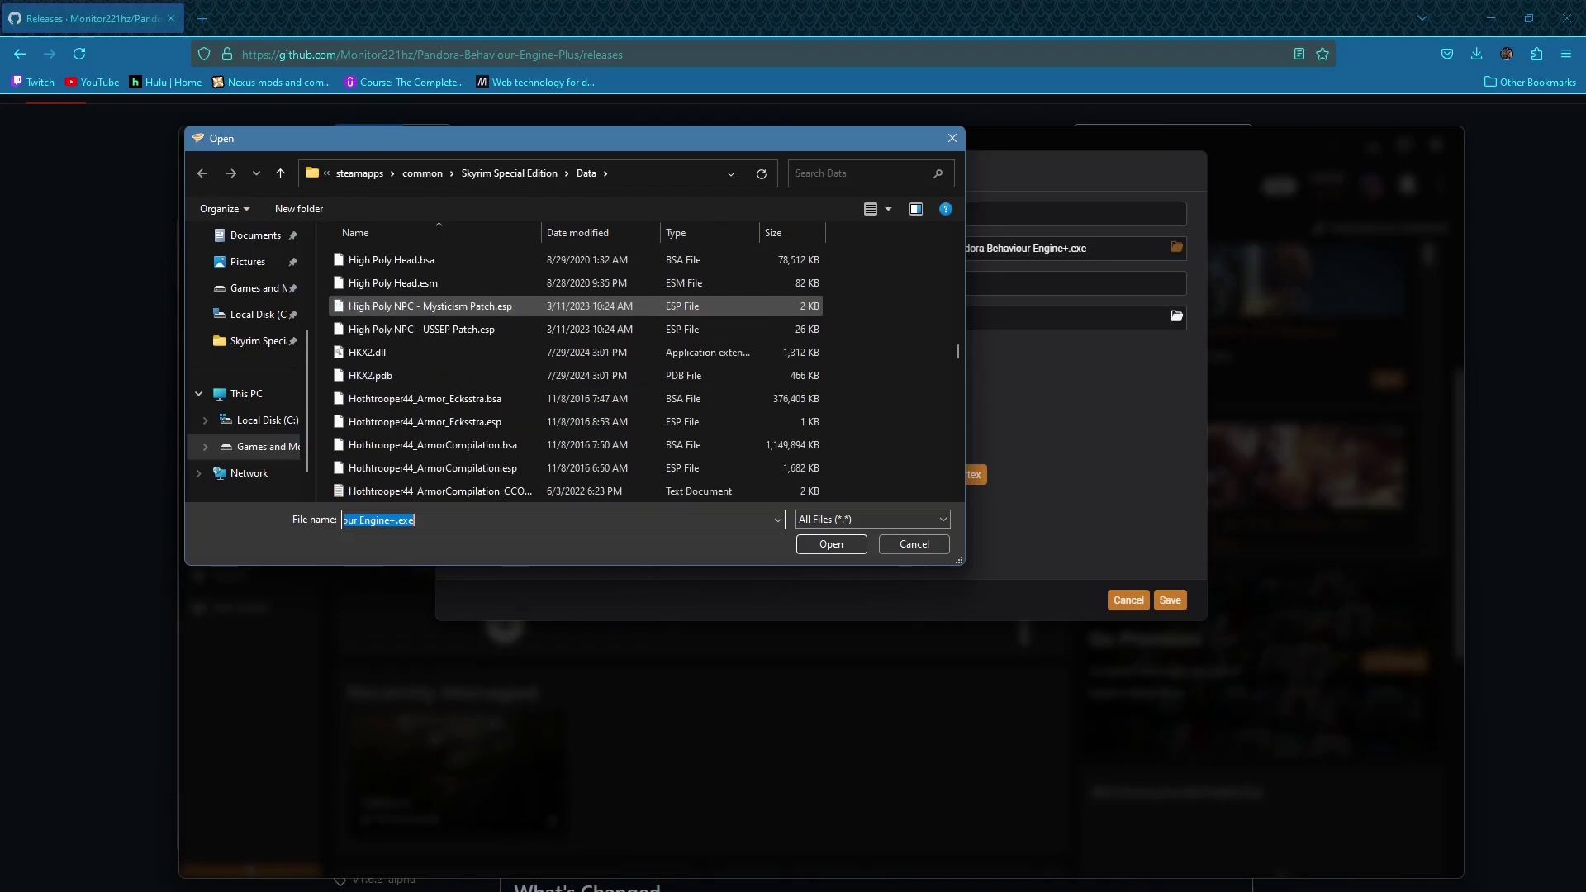
scroll(496, 323, down, 5)
scroll(496, 305, down, 5)
scroll(496, 304, down, 5)
scroll(496, 305, down, 5)
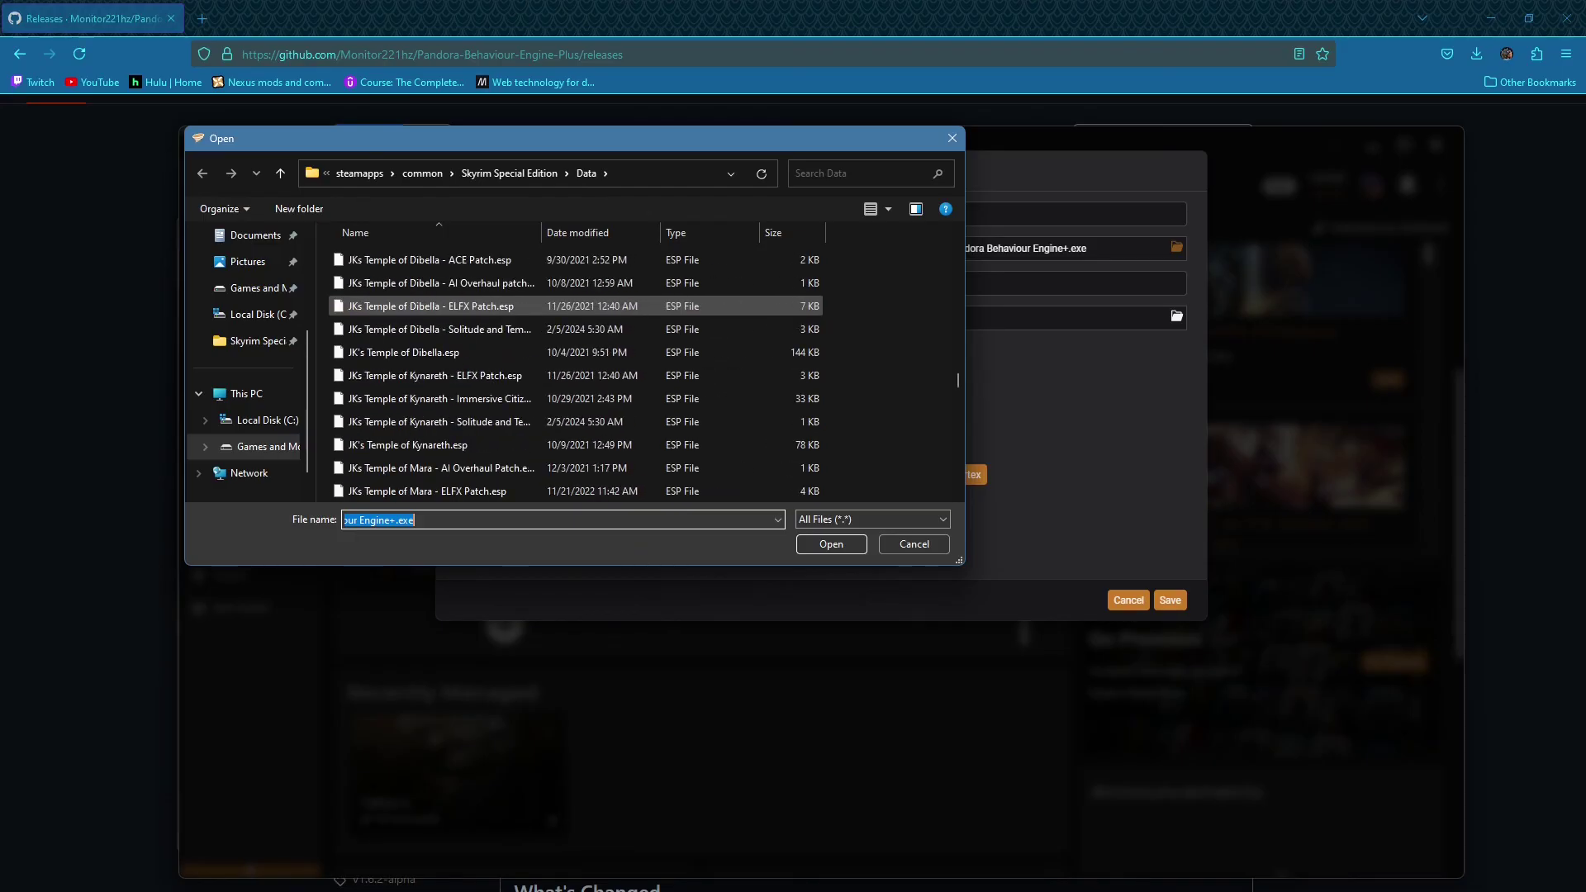
scroll(495, 305, down, 5)
scroll(495, 305, down, 5)
scroll(495, 305, down, 5)
scroll(495, 306, down, 5)
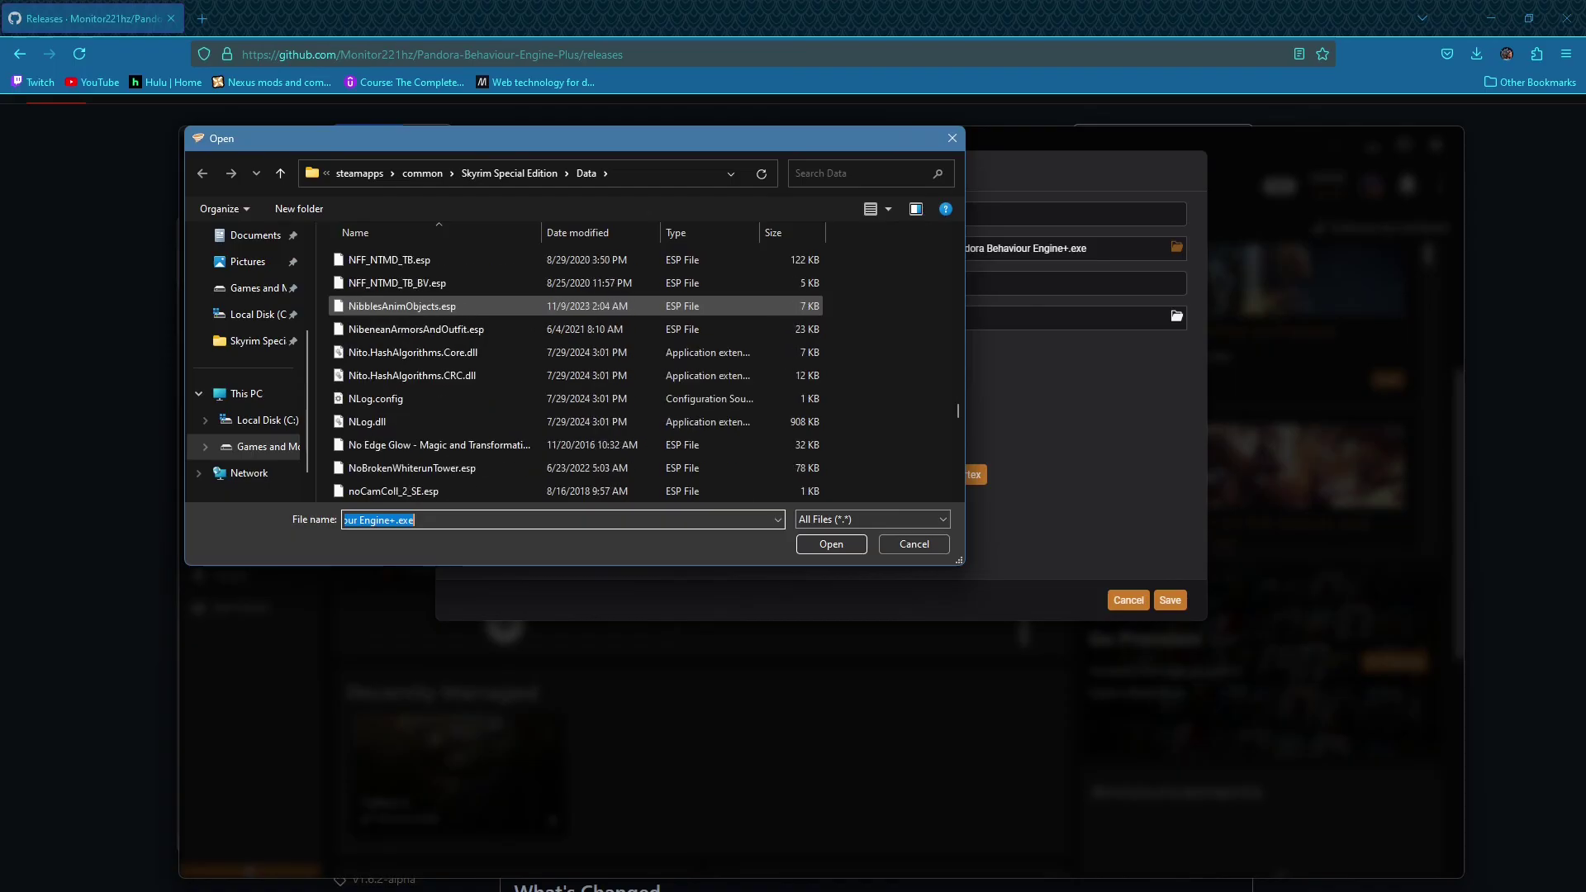
scroll(495, 306, down, 5)
scroll(496, 306, down, 2)
scroll(495, 306, down, 2)
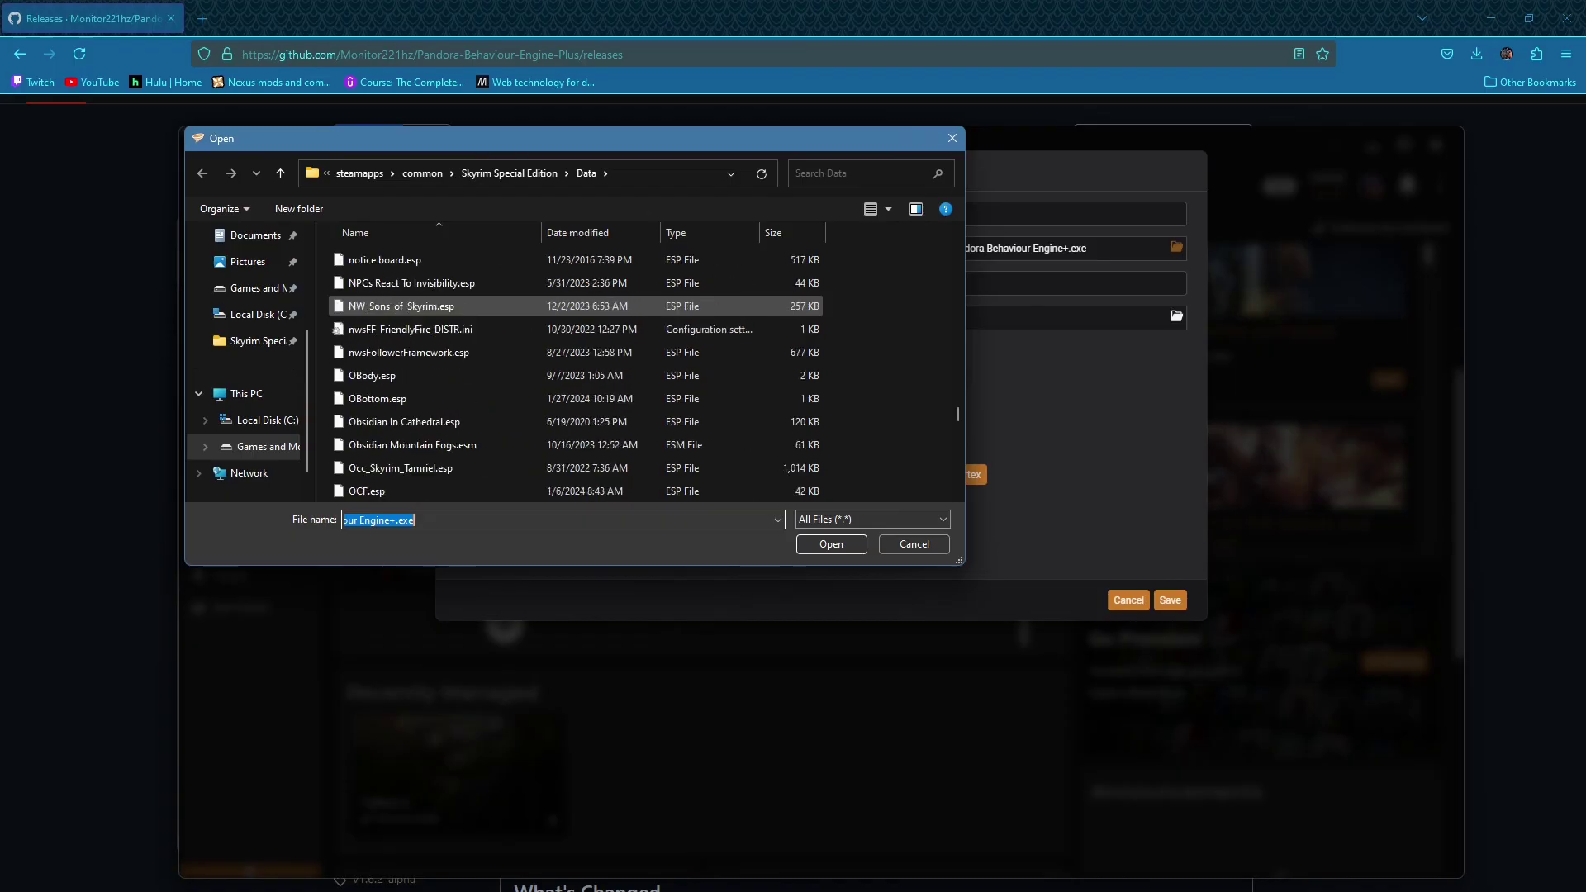
scroll(496, 305, up, 2)
scroll(497, 306, up, 2)
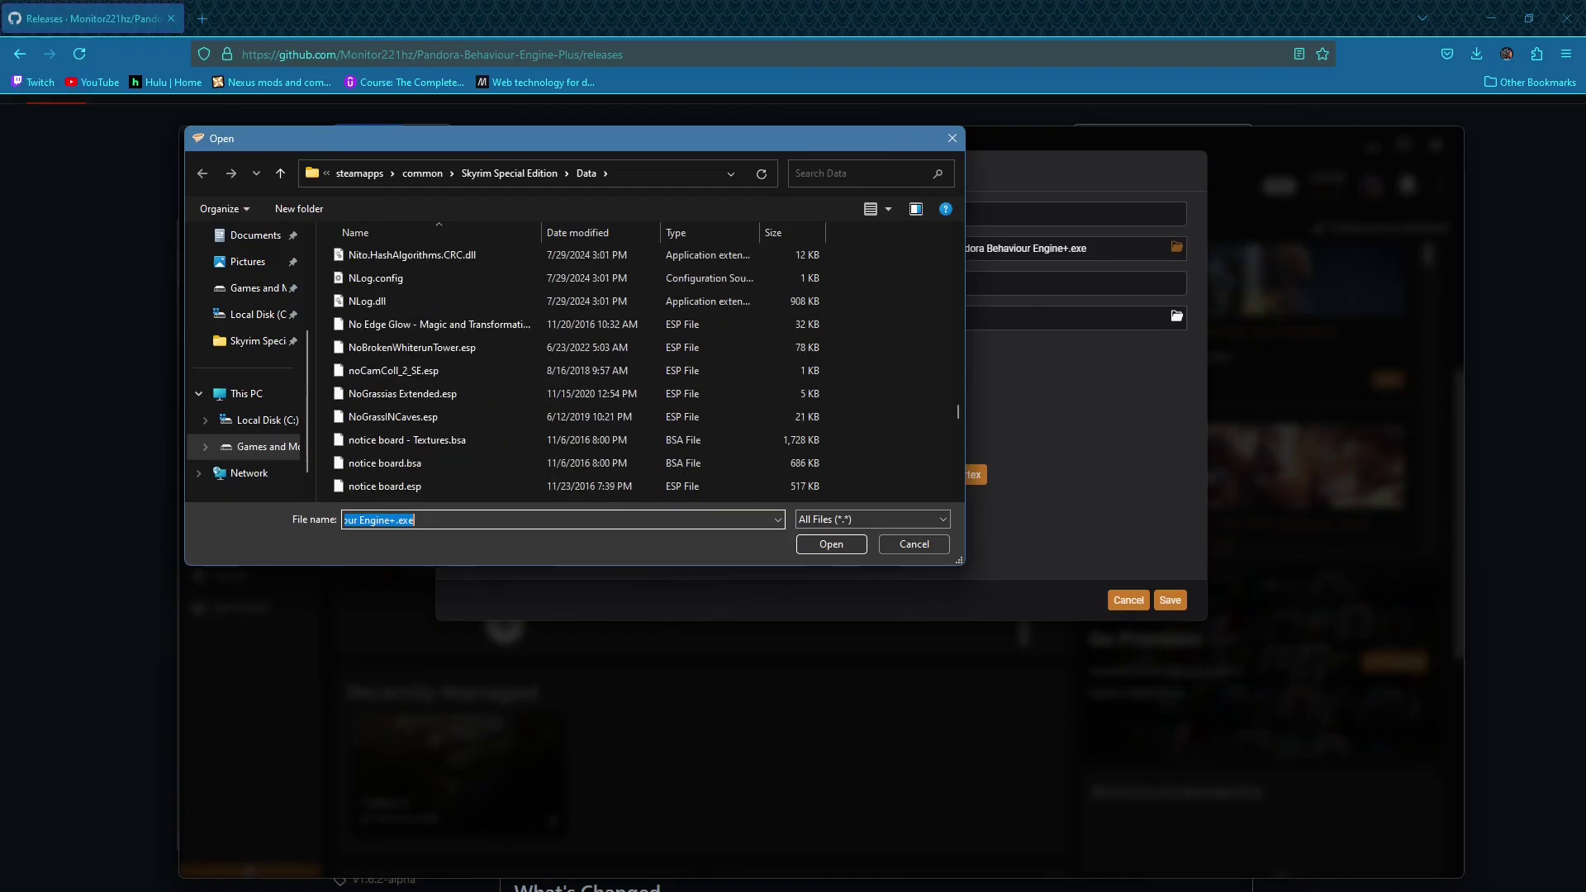
scroll(496, 306, up, 2)
scroll(496, 305, down, 4)
scroll(496, 306, down, 4)
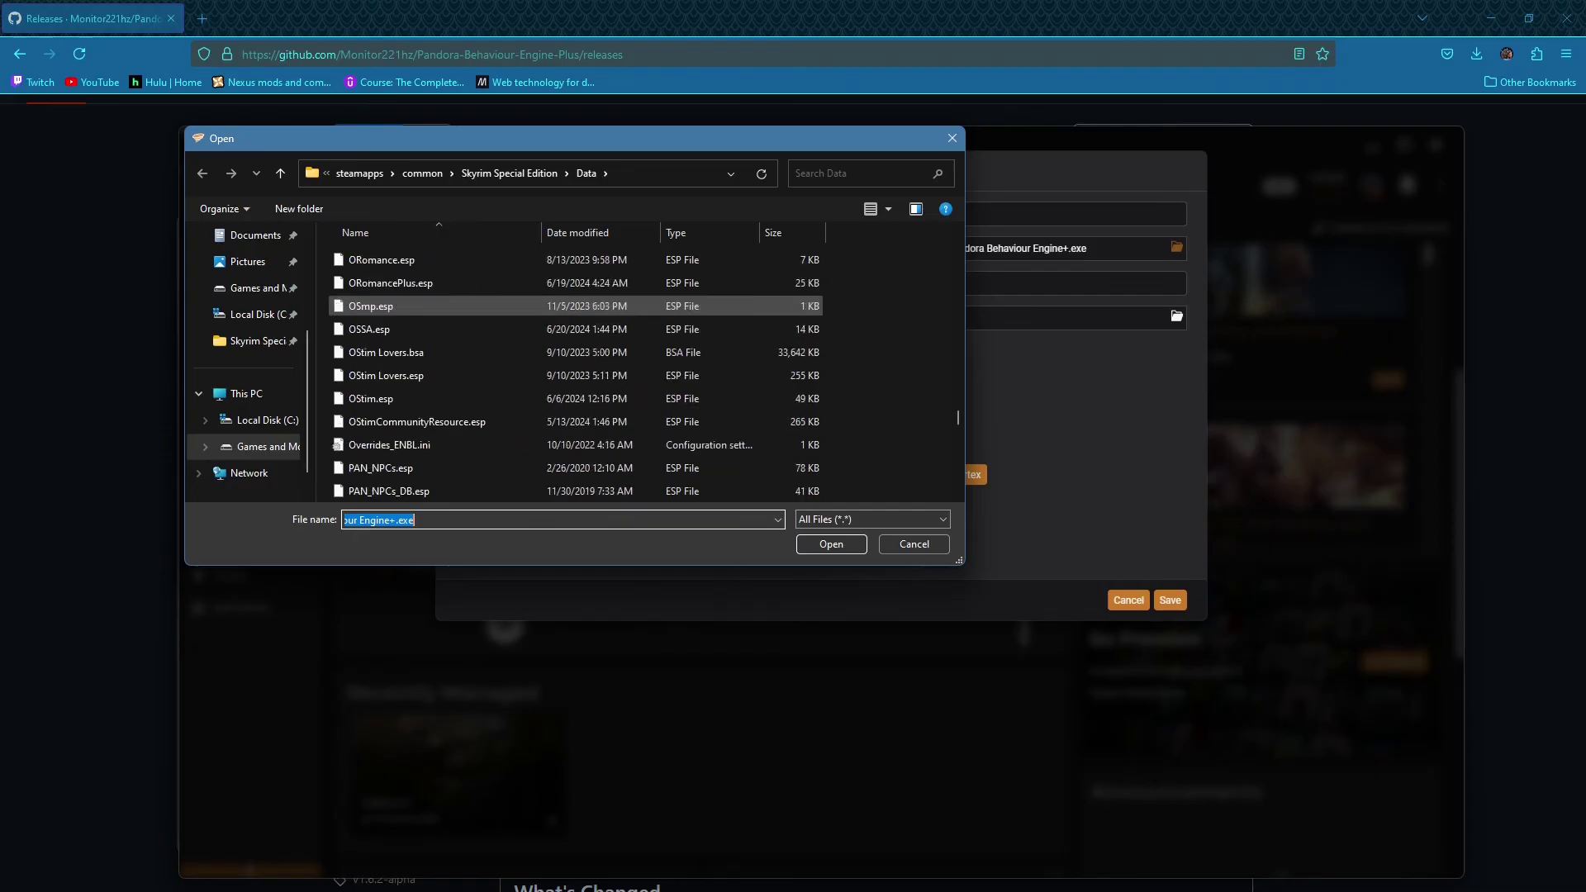
scroll(497, 305, down, 3)
scroll(496, 305, down, 2)
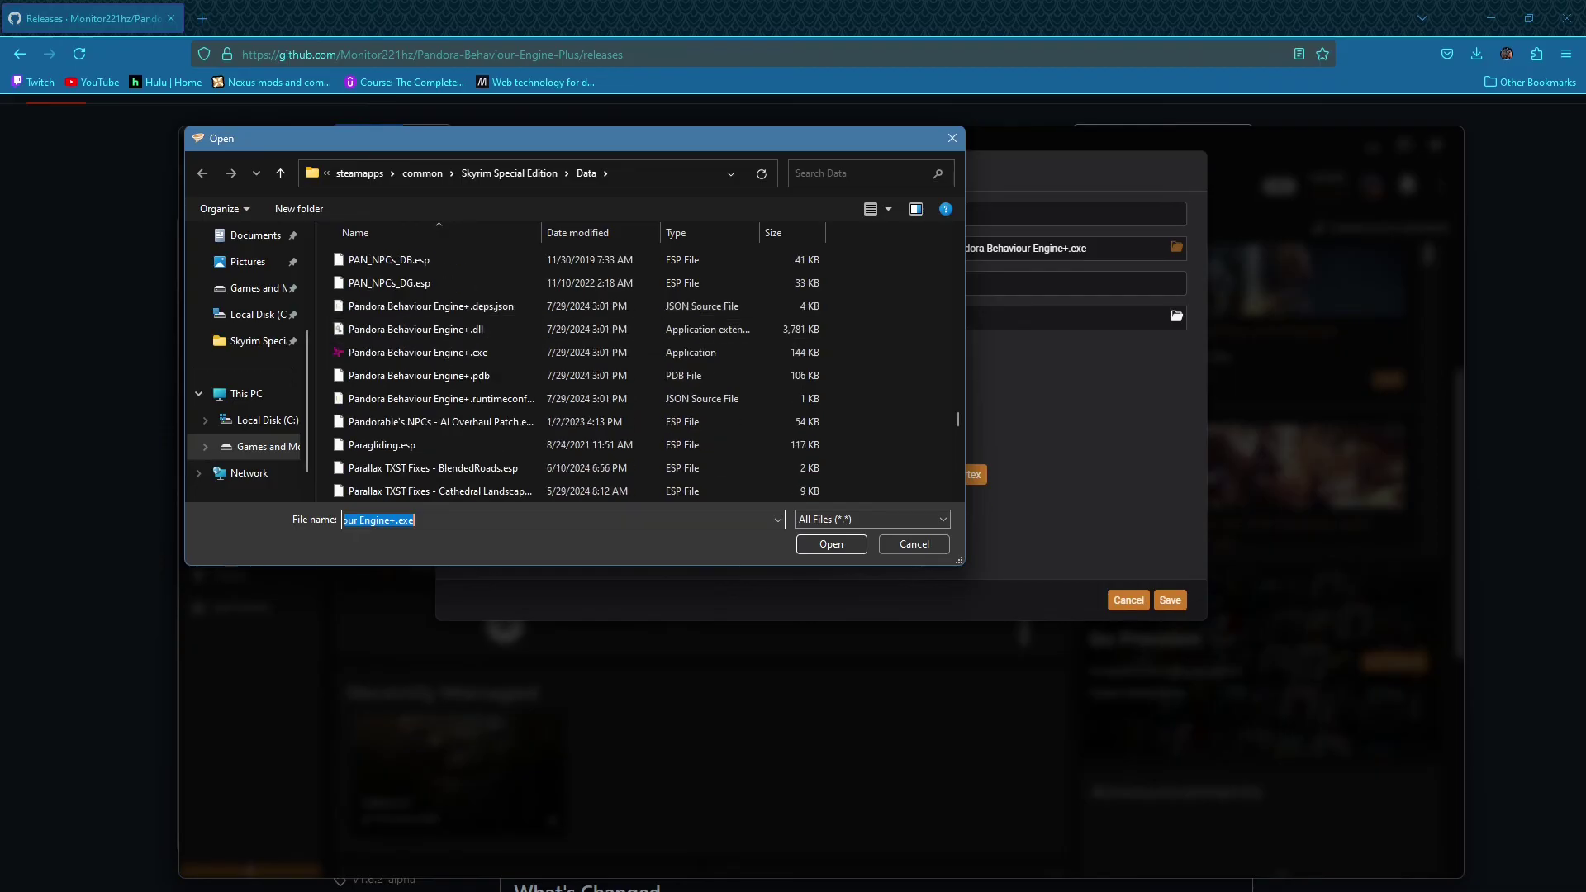
mouse_move(418, 352)
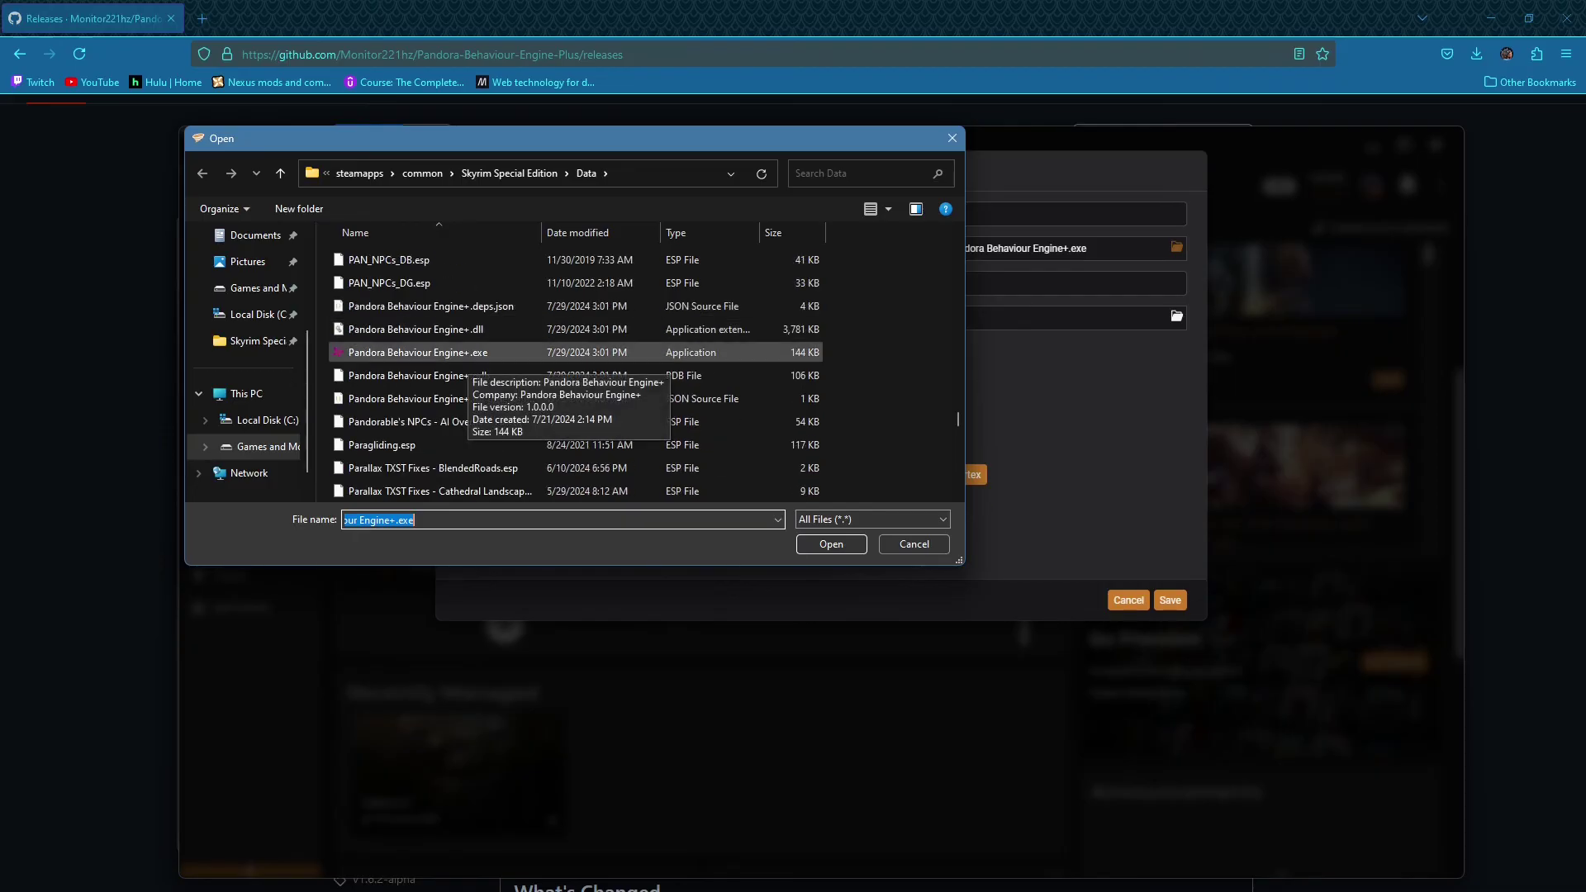
Select Pandora Behaviour Engine+.exe in the Skyrim Special Edition Data folder as the tool's target
click(467, 352)
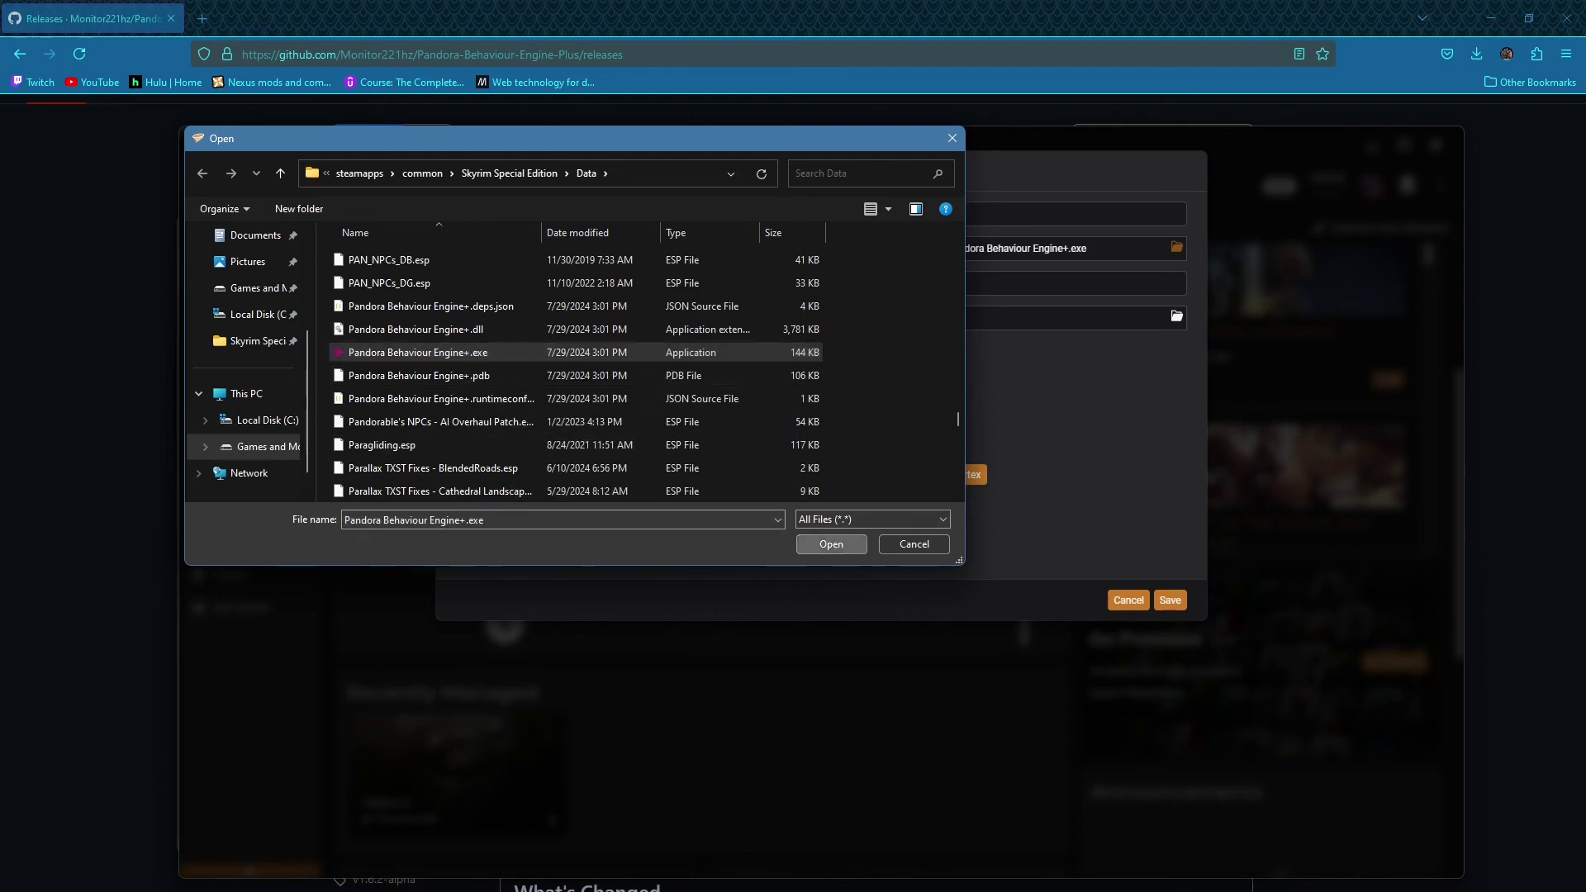
click(832, 544)
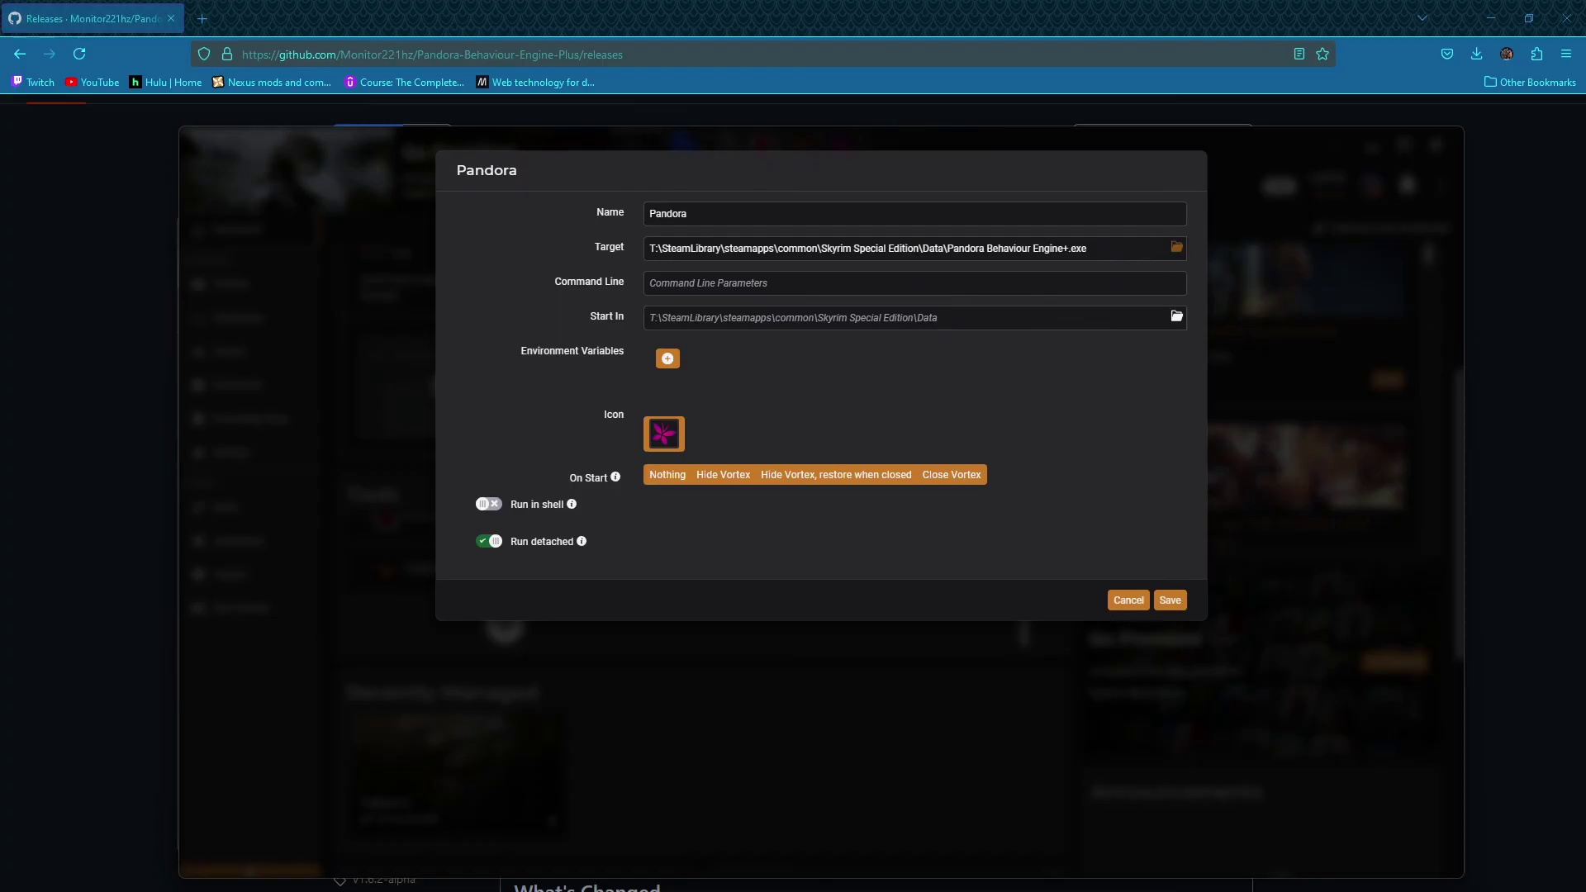
Save the Pandora tool entry in its dialog
click(1171, 600)
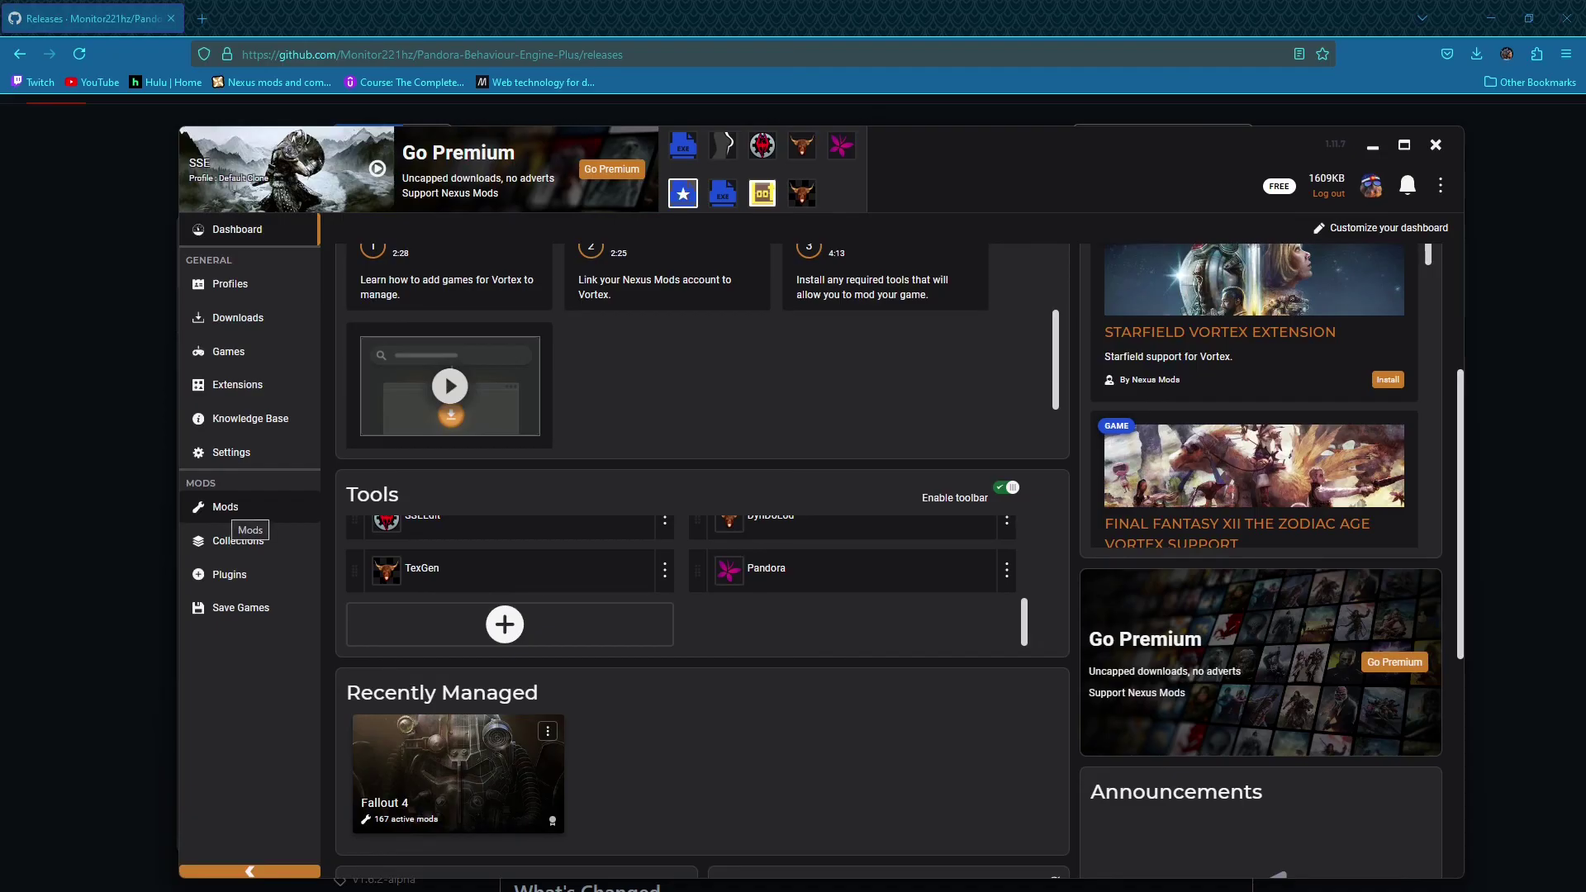
From the Mods view, start Pandora from the toolbar and position its Behavior Engine window
click(224, 507)
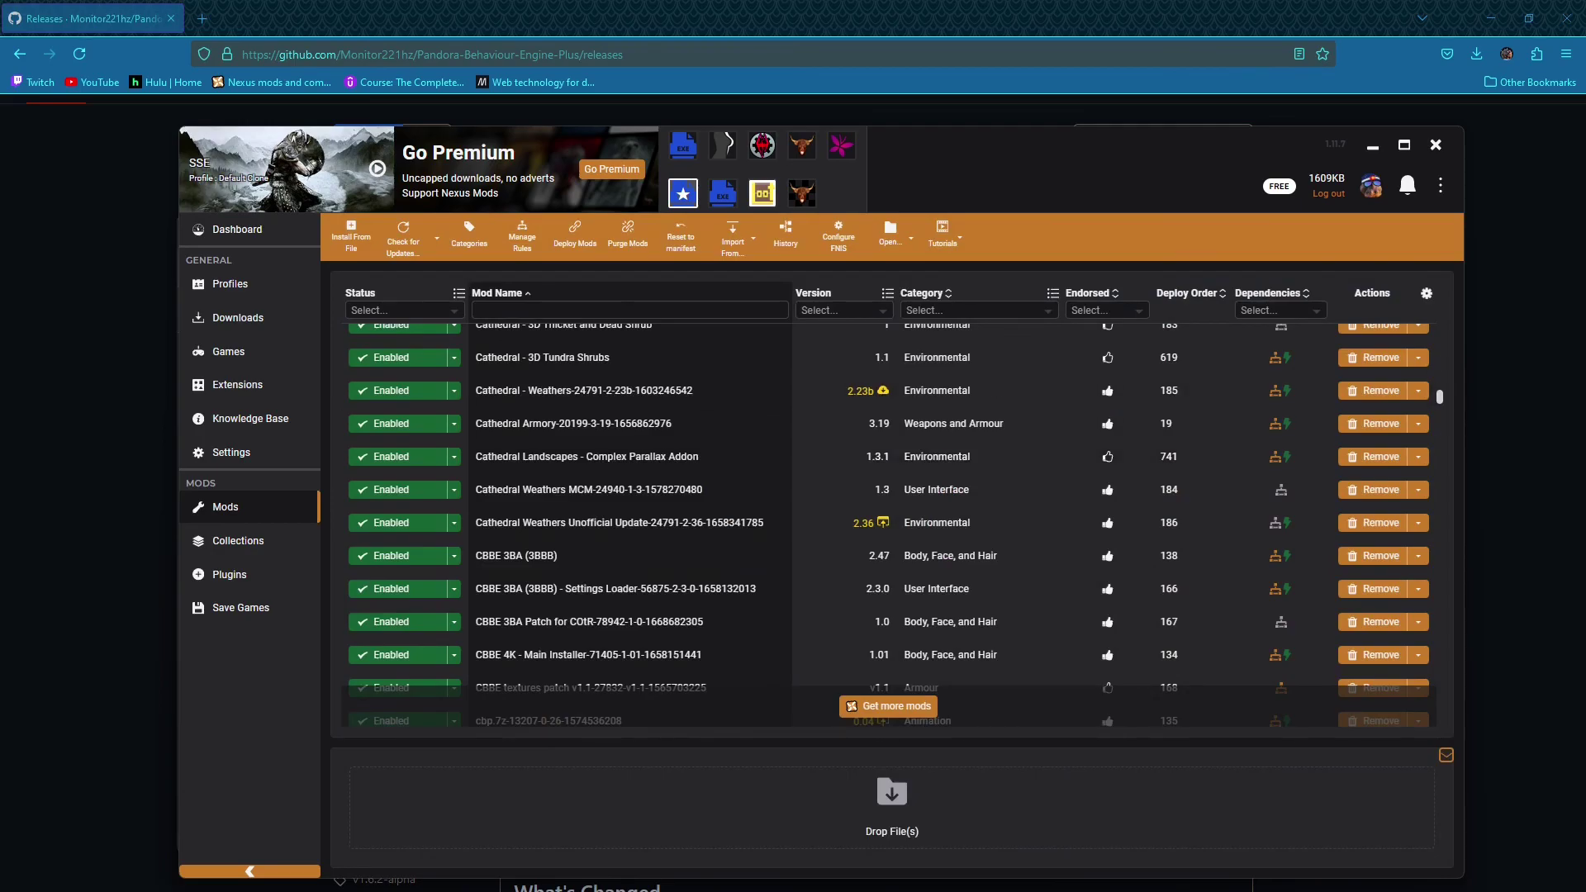
drag(931, 146, 901, 164)
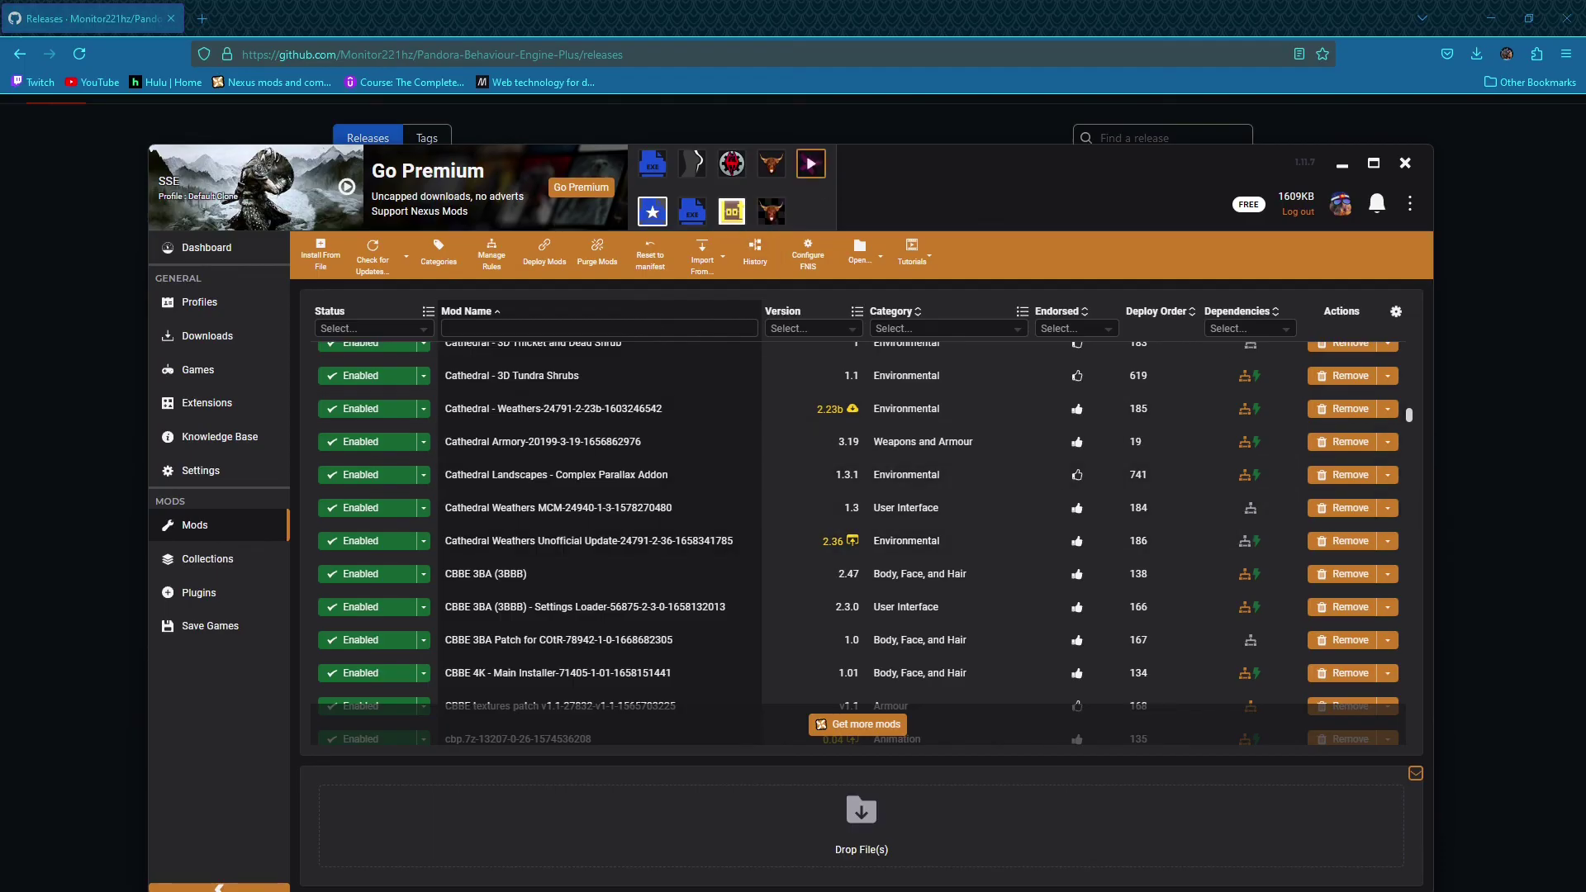
click(810, 163)
drag(623, 270, 731, 233)
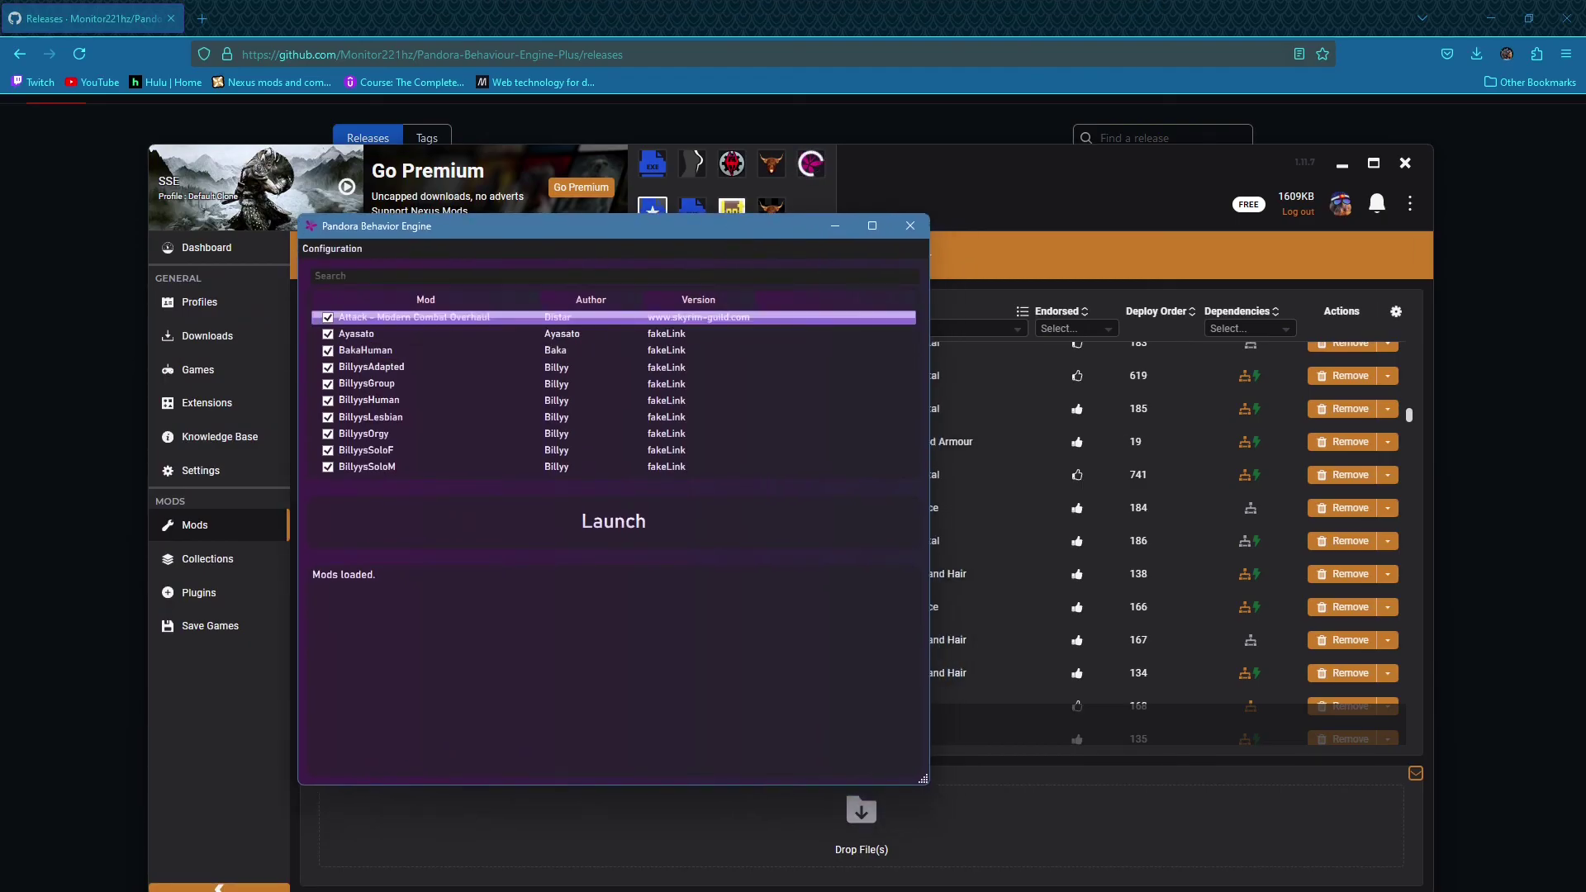
scroll(614, 384, down, 3)
scroll(613, 384, down, 3)
scroll(614, 385, down, 3)
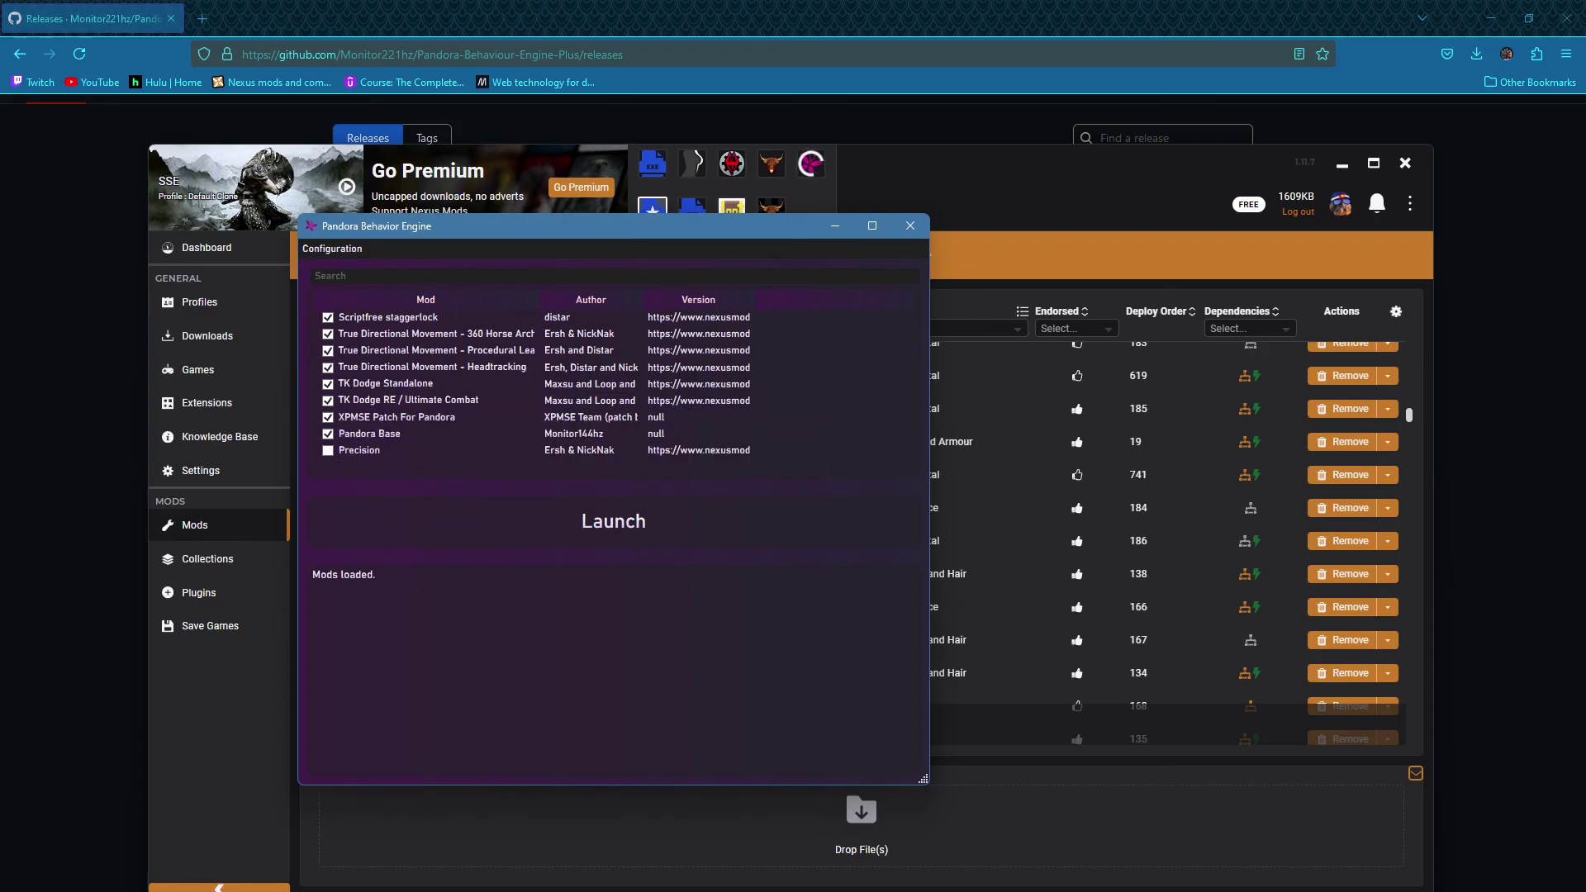
Tick the Precision checkbox at the bottom of the mod list
click(327, 449)
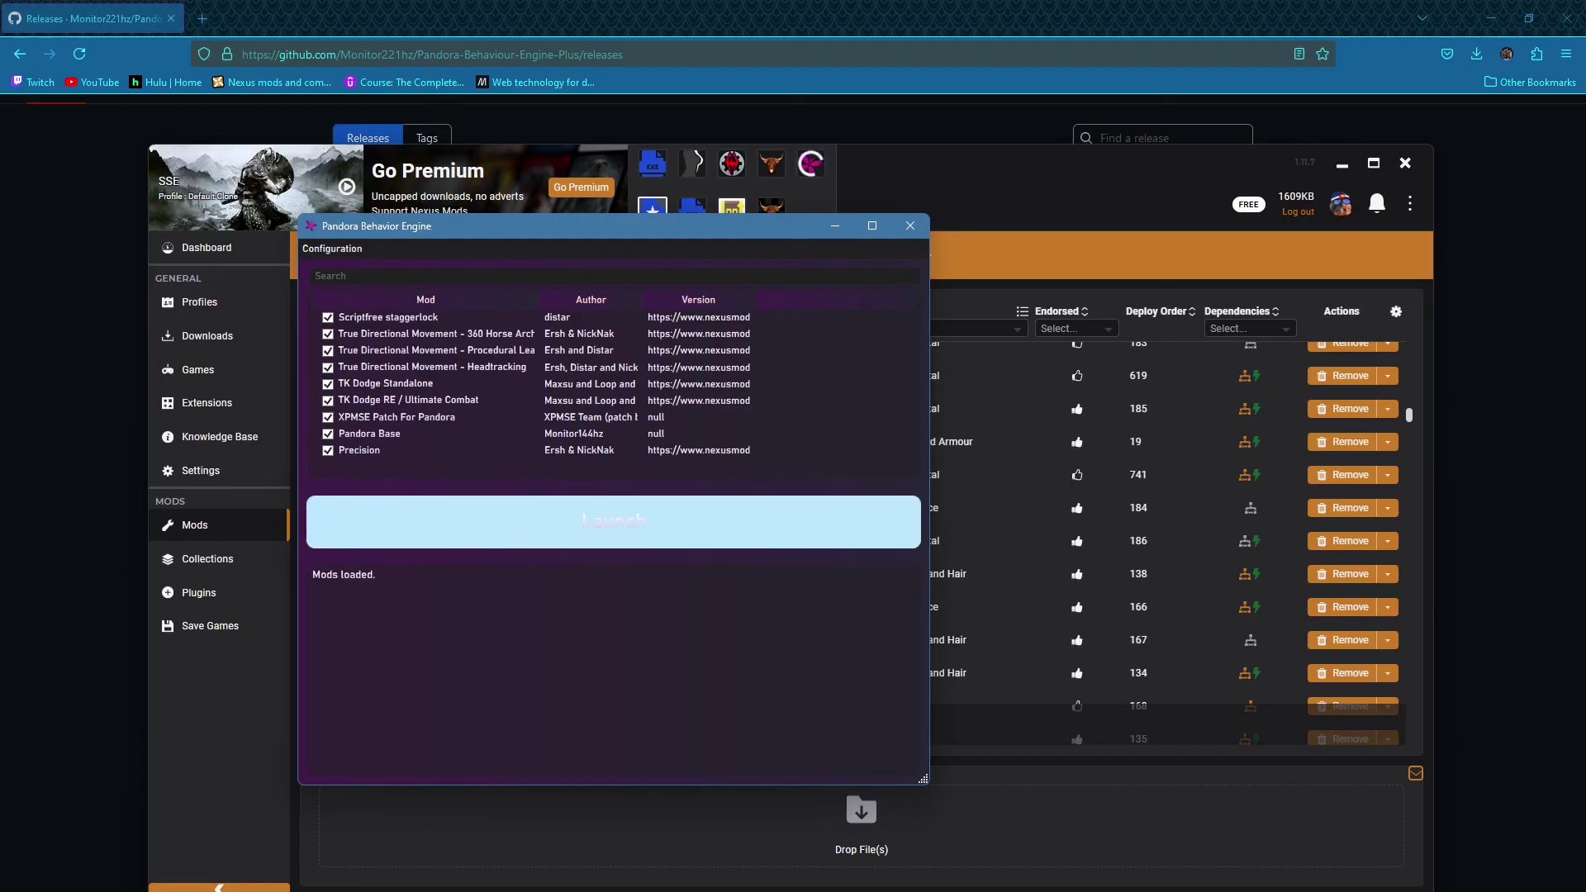
Run Launch to add 26188 animations in 12.26 seconds, then close the Pandora window
click(613, 521)
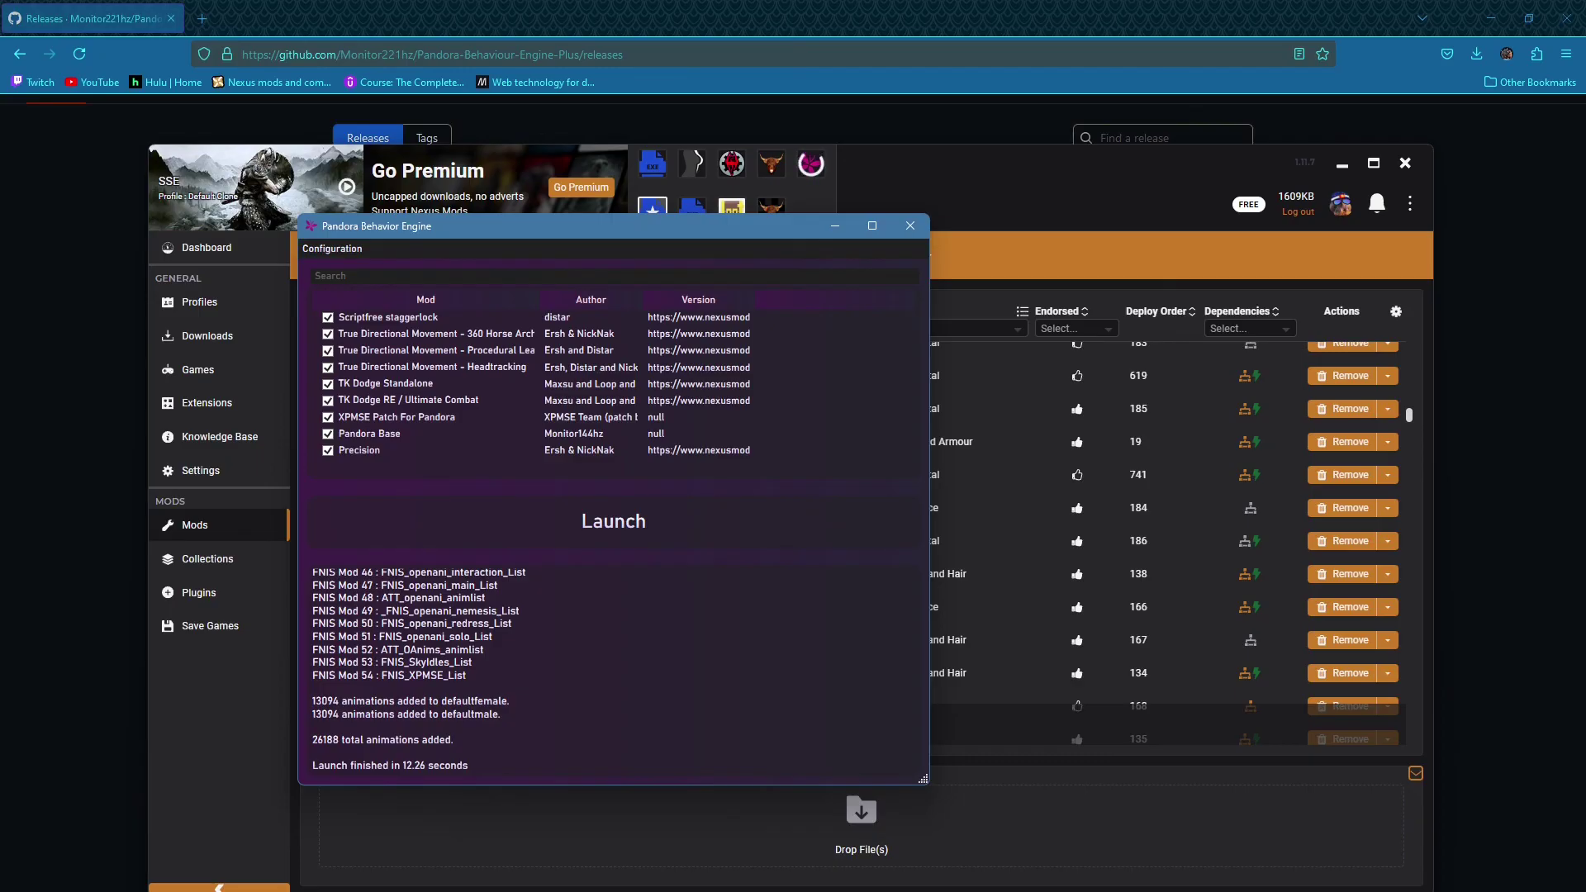
key(Return)
click(909, 225)
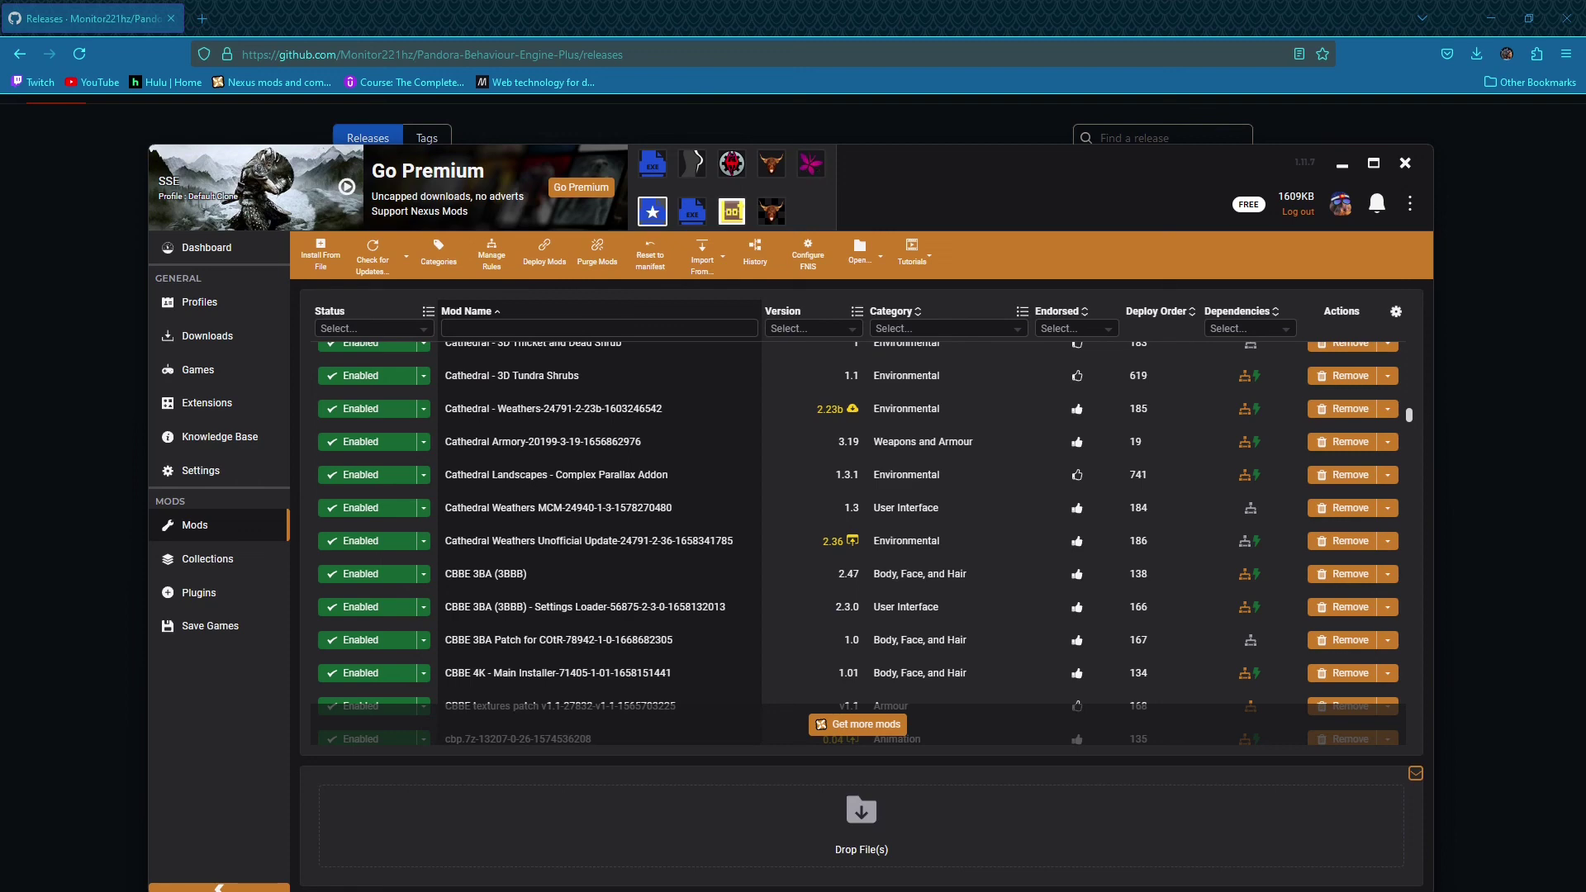